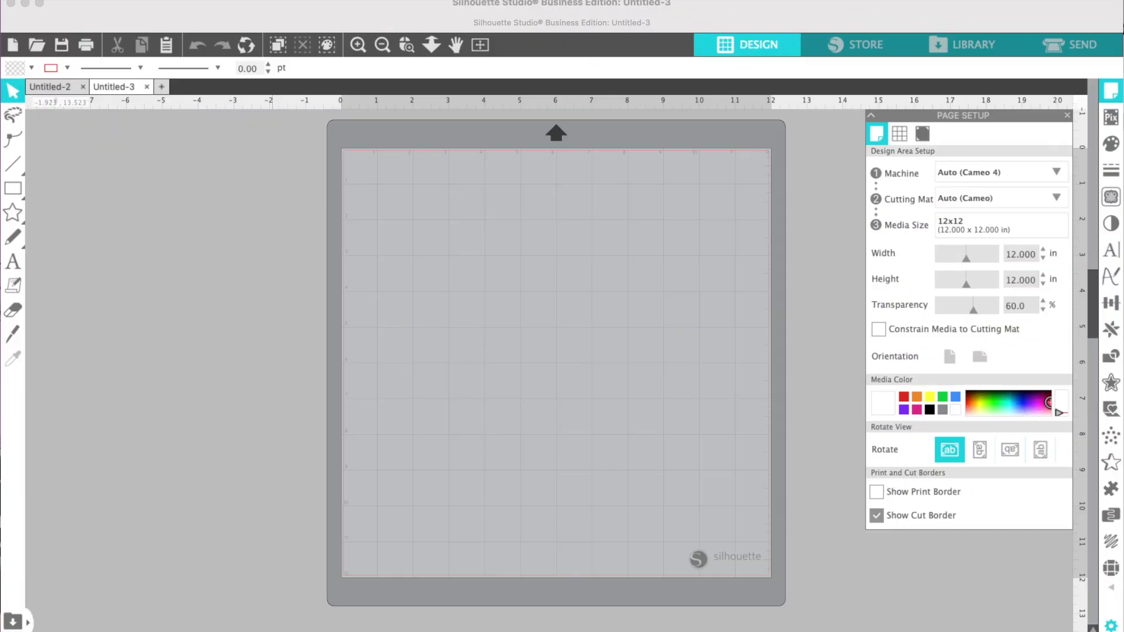
Step: Merge Rms0244-5 Self love club.png into the Untitled-3 design on the mat
{"action": "left_click", "coordinate": [282, 278]}
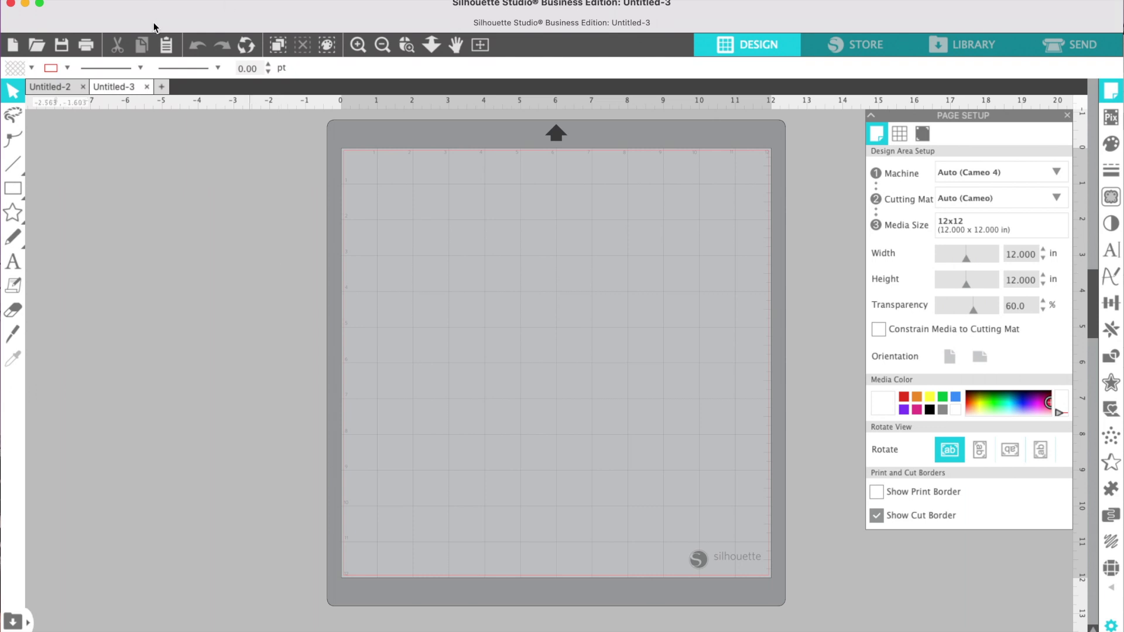
{"action": "left_click", "coordinate": [144, 1]}
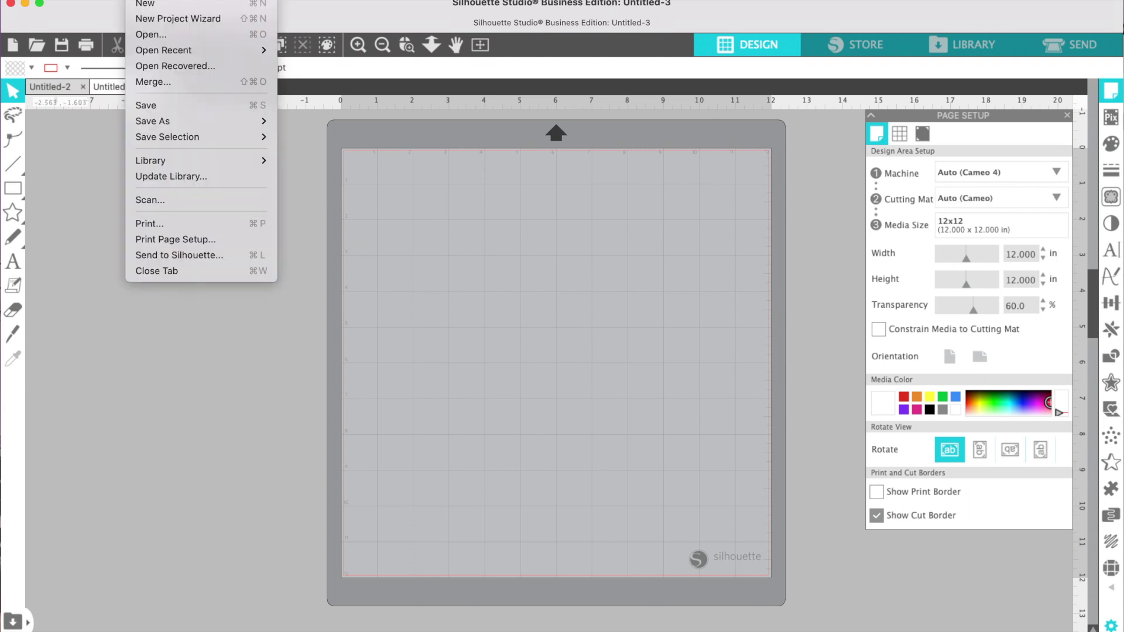
{"action": "left_click", "coordinate": [147, 82]}
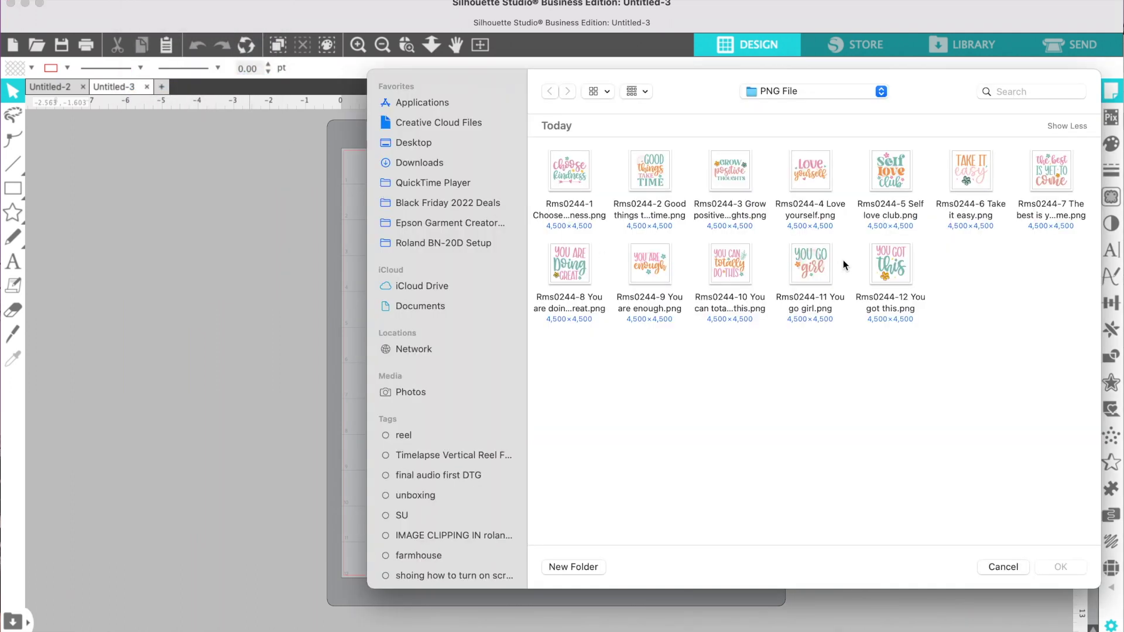
{"action": "left_click", "coordinate": [880, 180]}
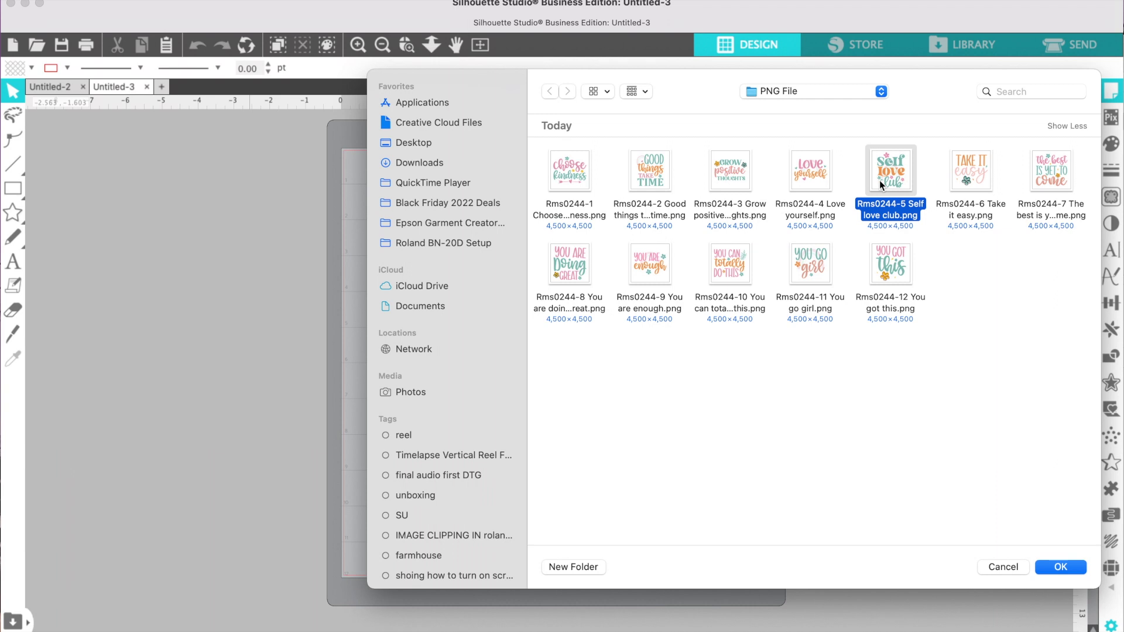
{"action": "left_click", "coordinate": [1057, 569]}
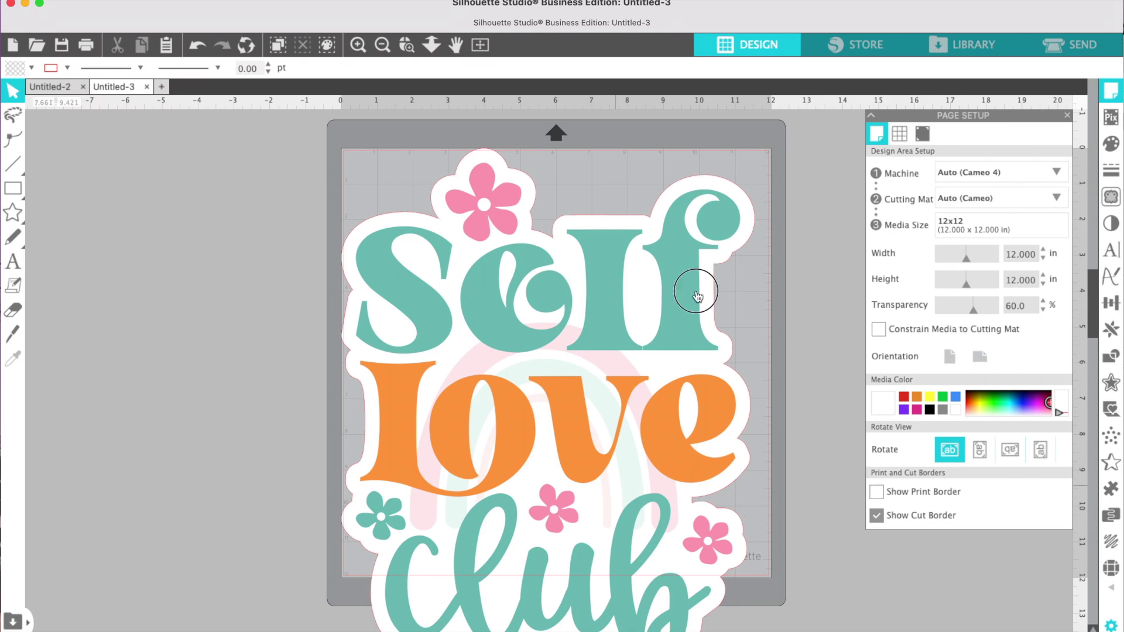
Step: Scale the sticker down to 4.922 x 6.166 in and nudge it into the mat's upper-left
{"action": "left_click_drag", "start_coordinate": [696, 295], "coordinate": [694, 279]}
{"action": "left_click_drag", "start_coordinate": [759, 128], "coordinate": [523, 218]}
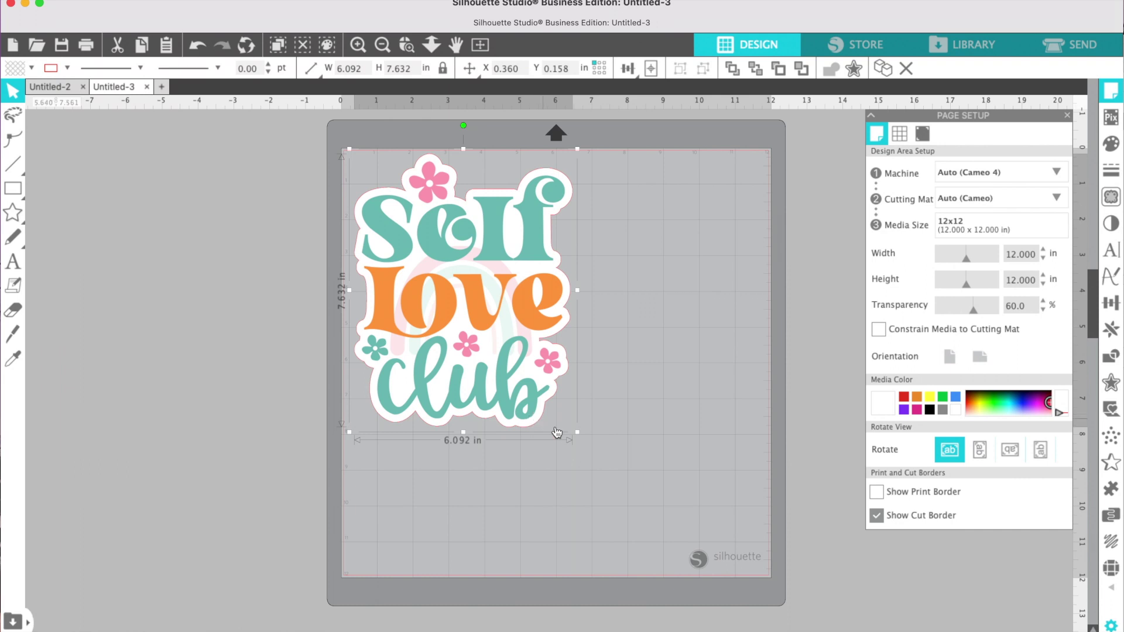
{"action": "left_click_drag", "start_coordinate": [580, 431], "coordinate": [546, 378]}
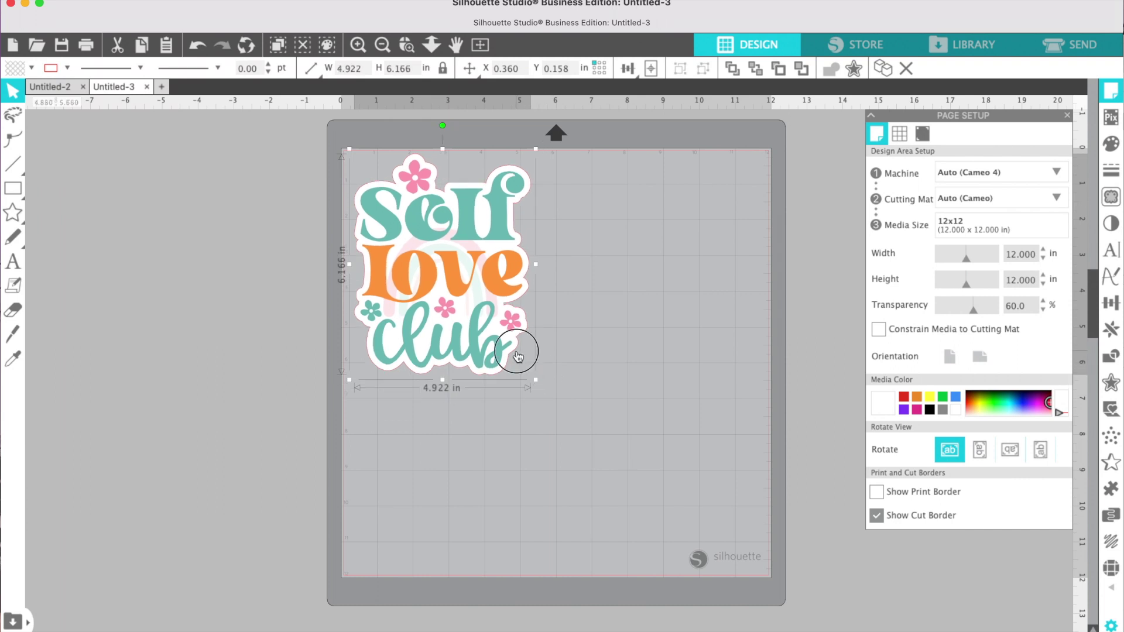
{"action": "left_click_drag", "start_coordinate": [517, 351], "coordinate": [523, 353]}
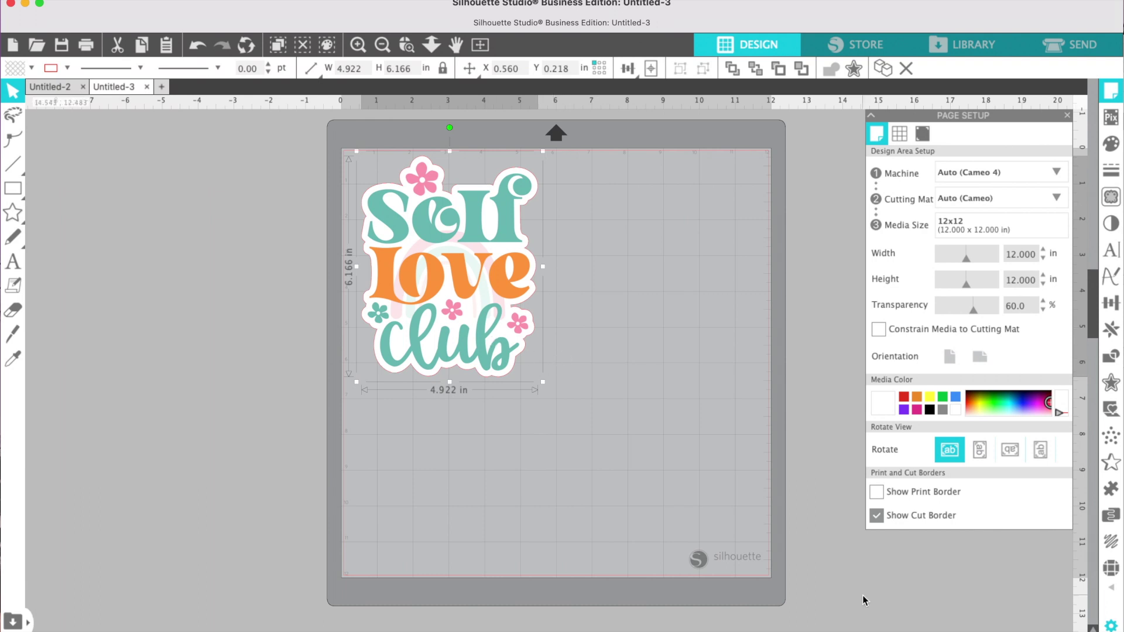
{"action": "left_click", "coordinate": [1111, 626]}
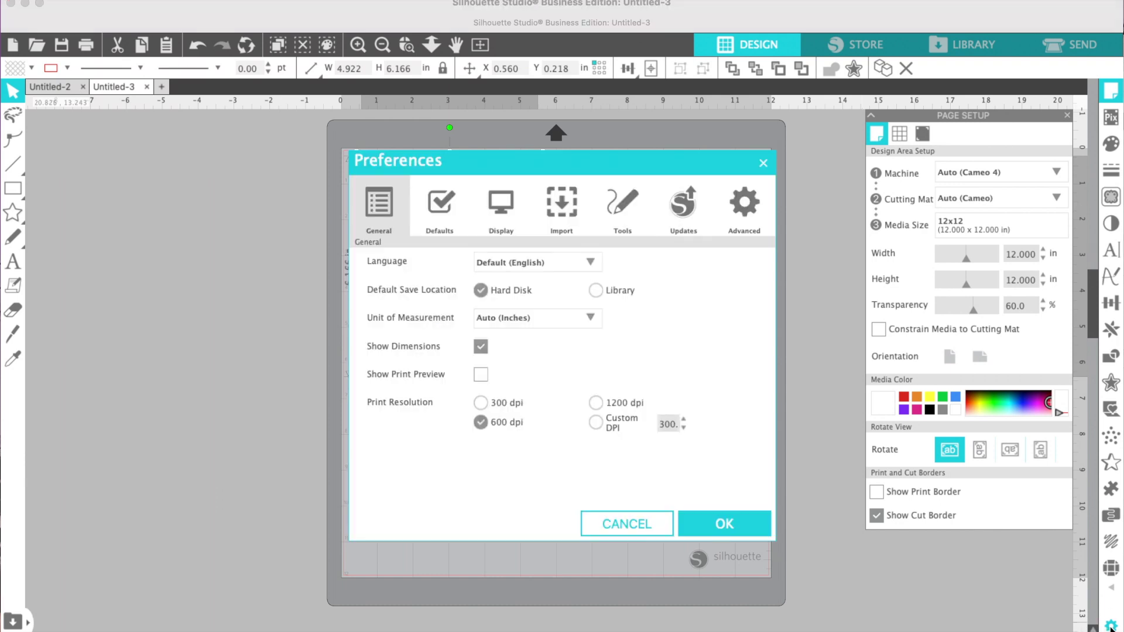
{"action": "left_click", "coordinate": [440, 216]}
{"action": "scroll", "coordinate": [458, 370], "scroll_direction": "down", "scroll_amount": 3}
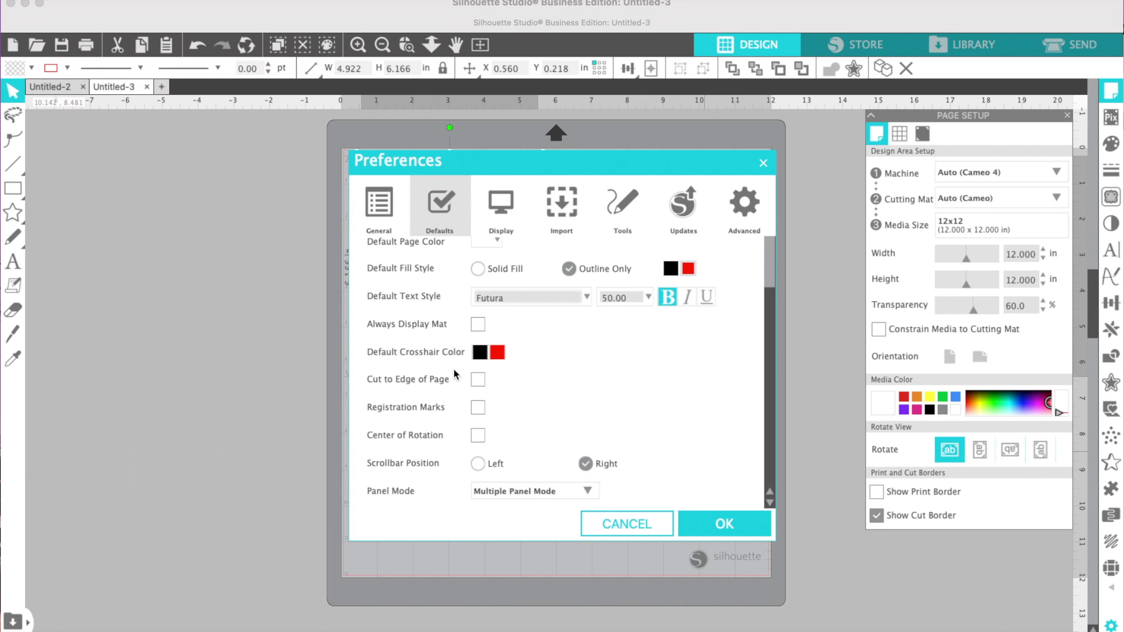
{"action": "scroll", "coordinate": [455, 375], "scroll_direction": "up", "scroll_amount": 3}
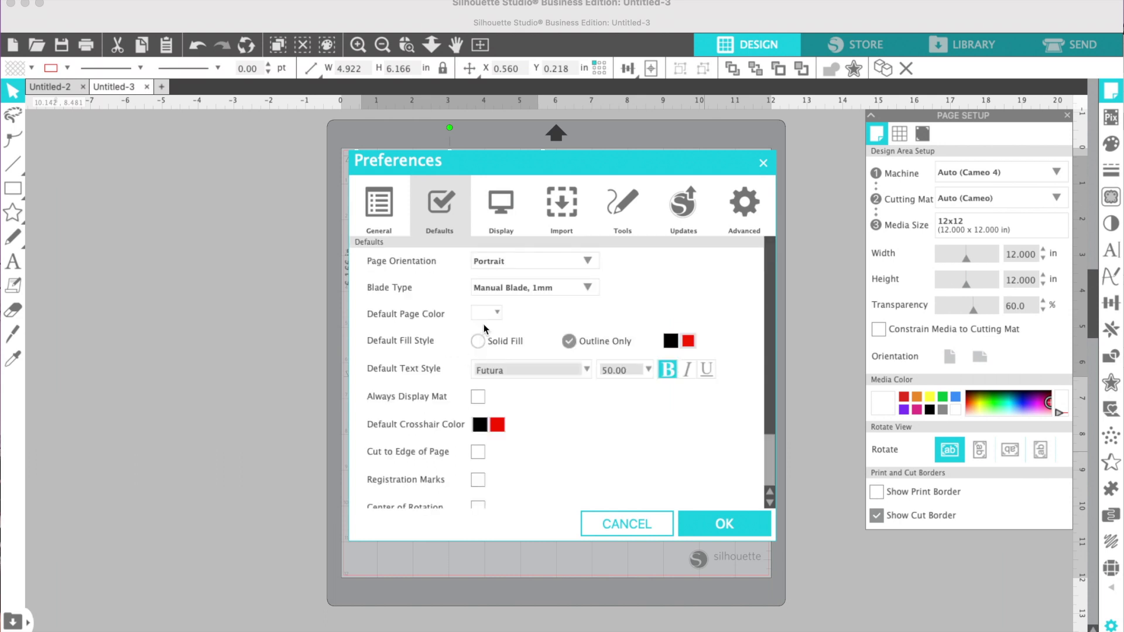
{"action": "left_click", "coordinate": [554, 216]}
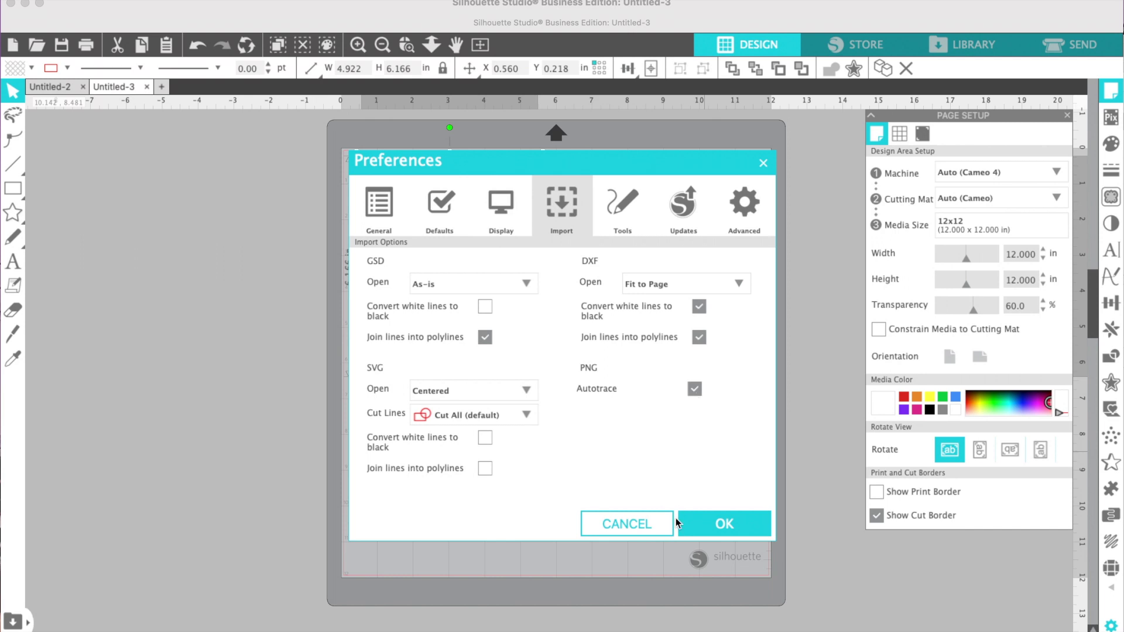
{"action": "left_click", "coordinate": [703, 525]}
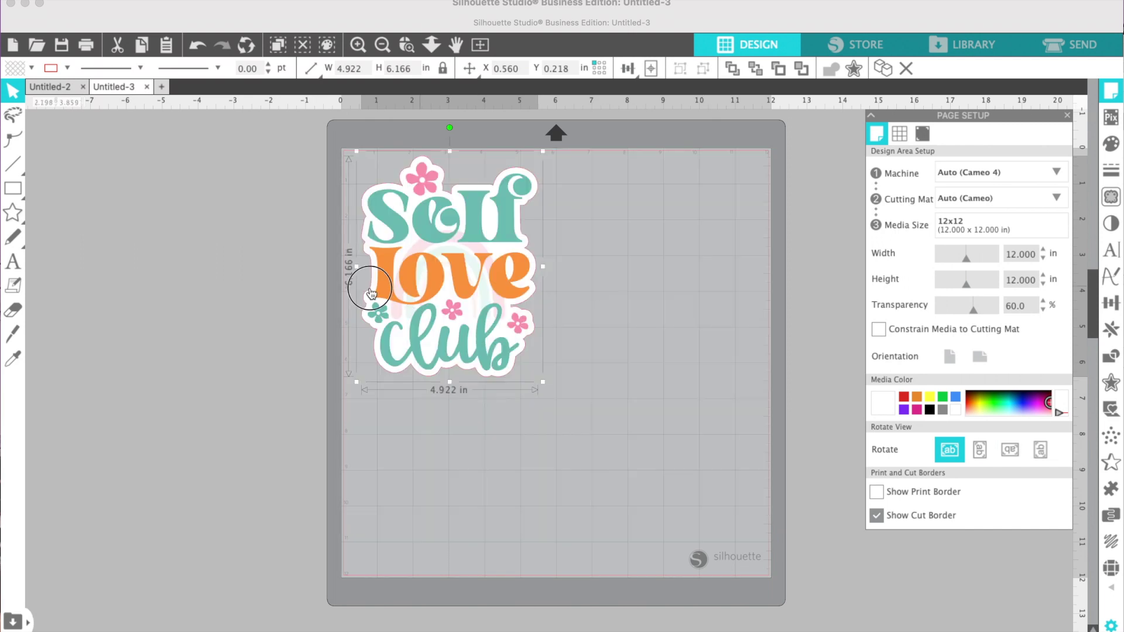
Step: Reposition the sticker and resize it to 4.053 x 5.077 in at X 0.460, Y 0.498 in
{"action": "left_click_drag", "start_coordinate": [368, 290], "coordinate": [278, 296]}
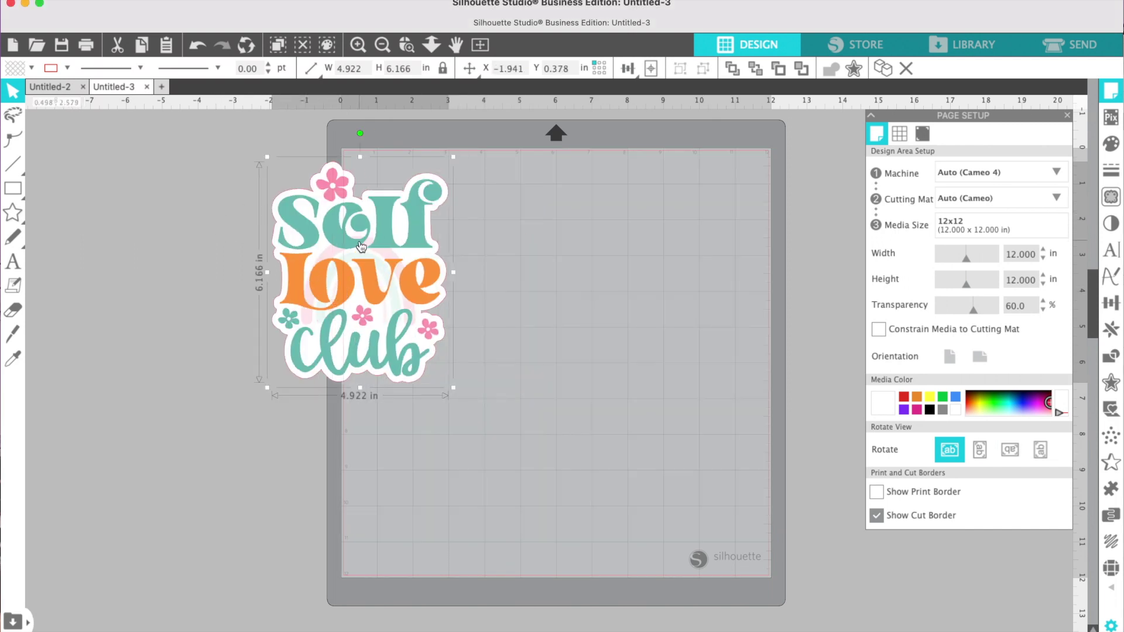
{"action": "left_click_drag", "start_coordinate": [363, 244], "coordinate": [441, 245]}
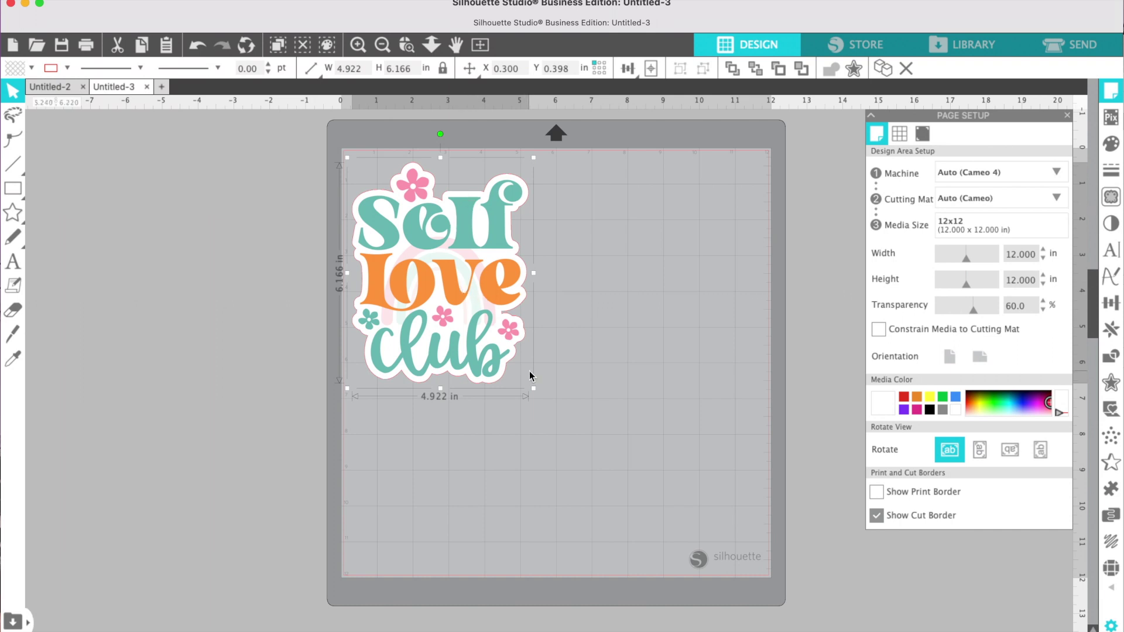
{"action": "left_click_drag", "start_coordinate": [534, 391], "coordinate": [491, 337]}
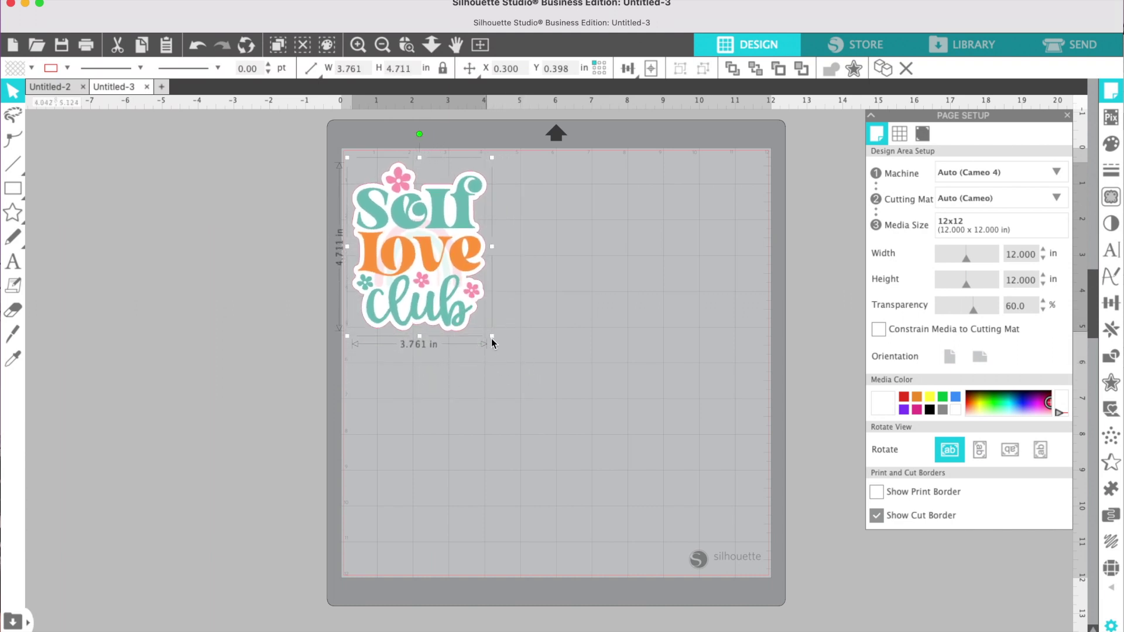
{"action": "left_click_drag", "start_coordinate": [455, 305], "coordinate": [461, 310]}
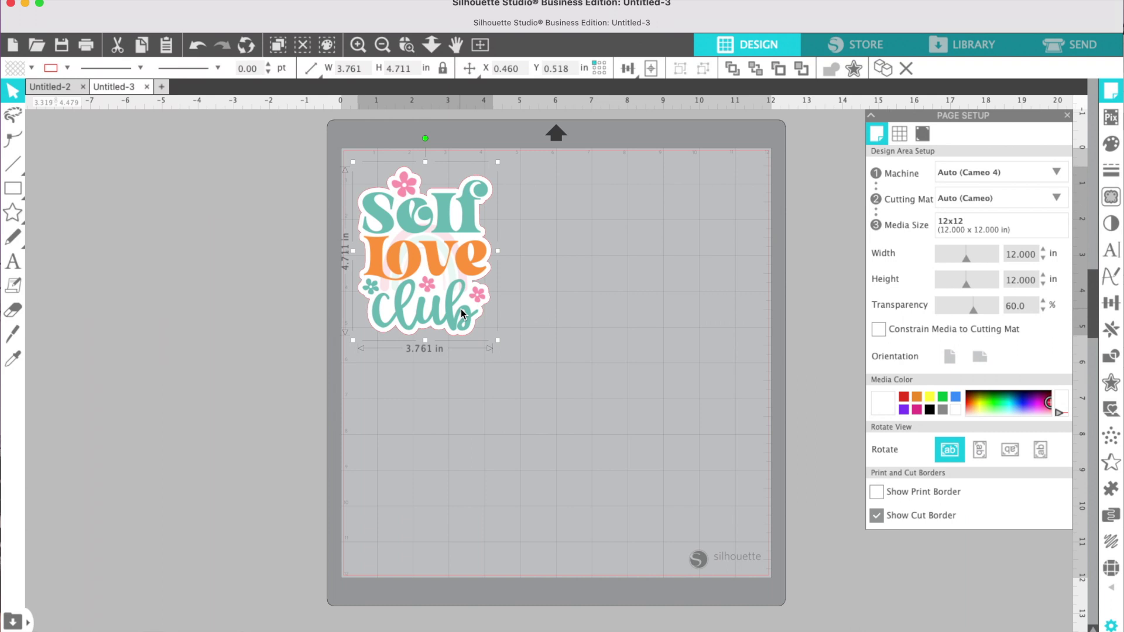
{"action": "left_click_drag", "start_coordinate": [473, 329], "coordinate": [487, 339]}
{"action": "left_click", "coordinate": [499, 346]}
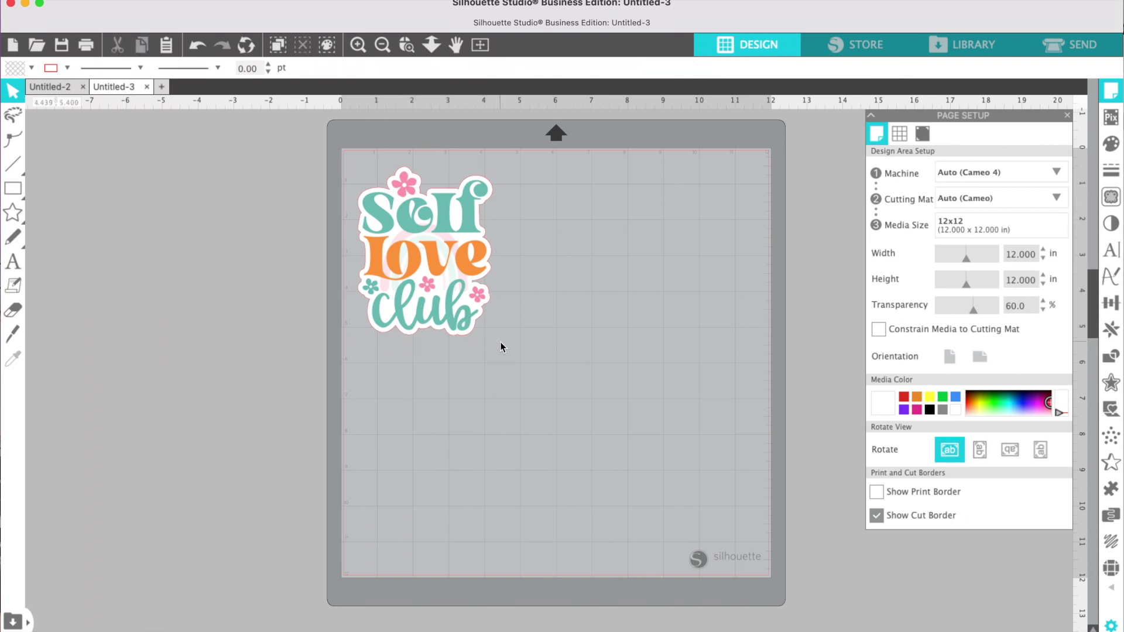
{"action": "left_click", "coordinate": [499, 339]}
{"action": "left_click_drag", "start_coordinate": [498, 340], "coordinate": [510, 356]}
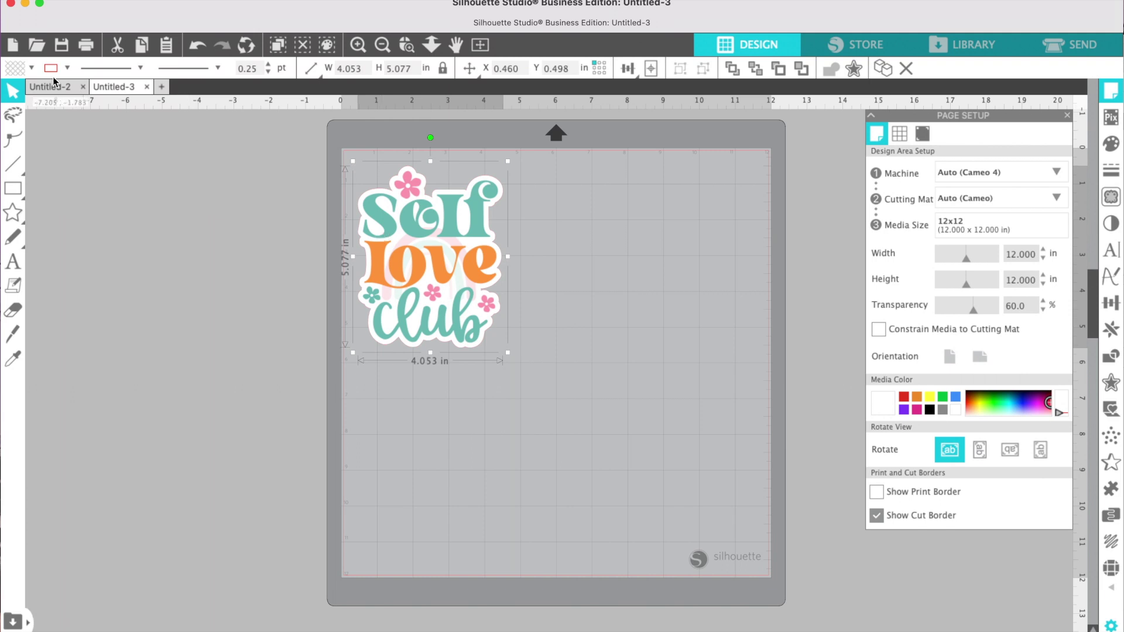
Step: Set the sticker's line colour to green and check the outline
{"action": "left_click", "coordinate": [66, 69]}
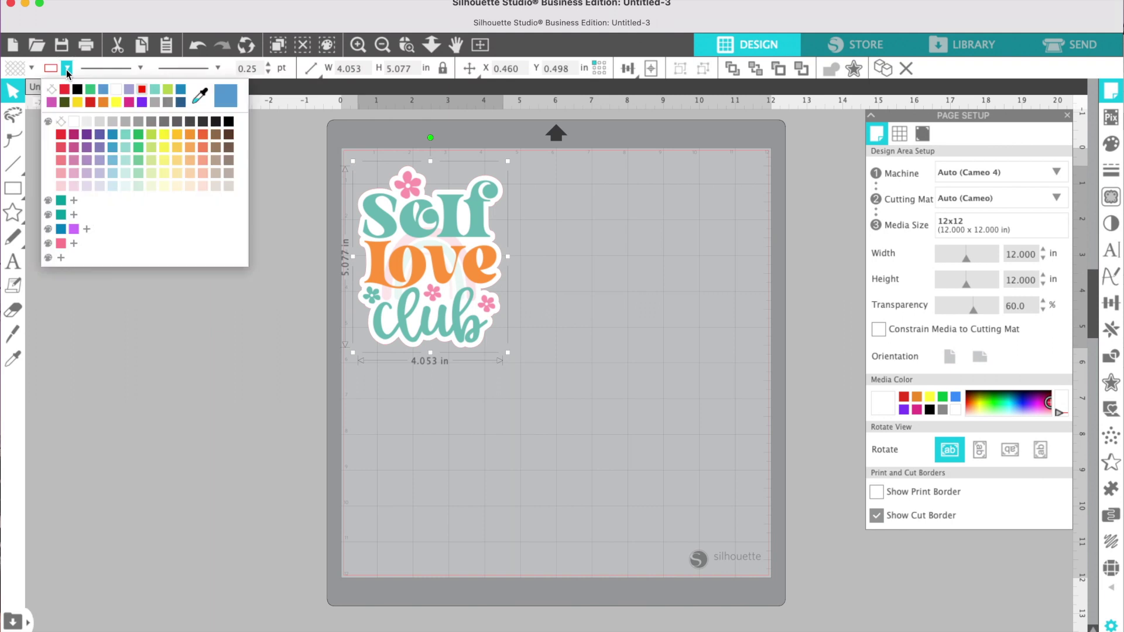
{"action": "left_click", "coordinate": [90, 90]}
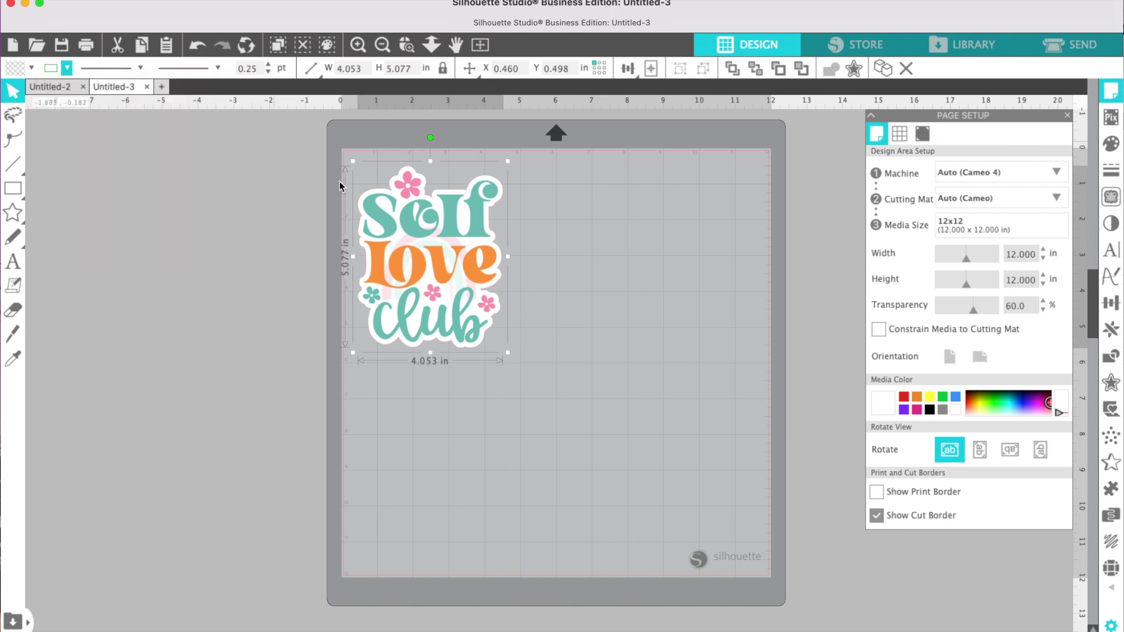
{"action": "left_click", "coordinate": [288, 275]}
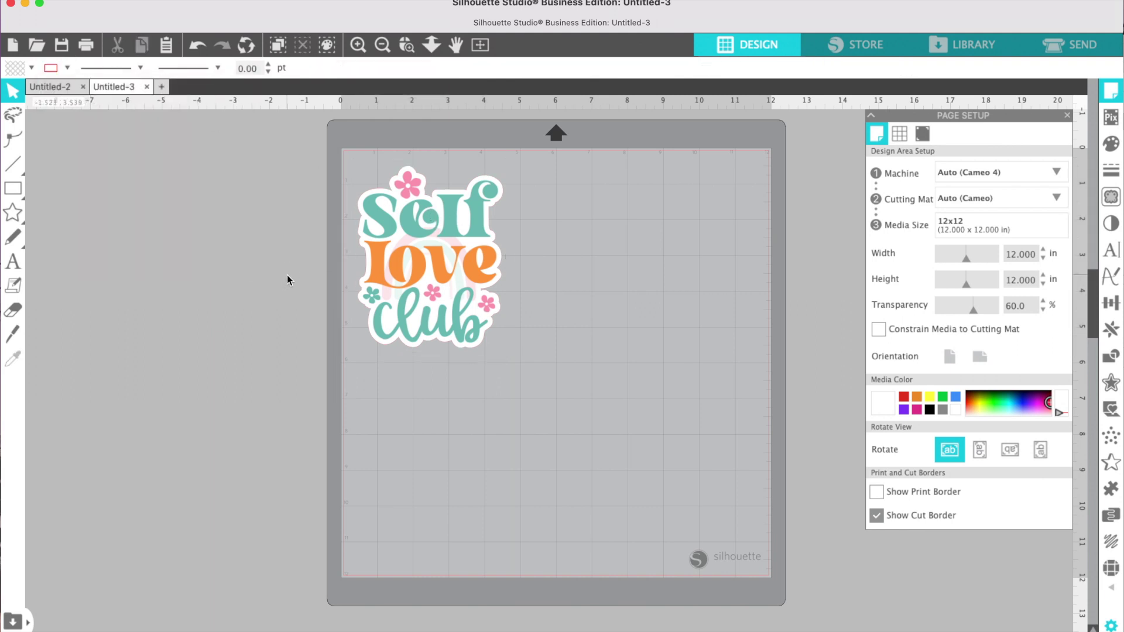
{"action": "left_click", "coordinate": [378, 286]}
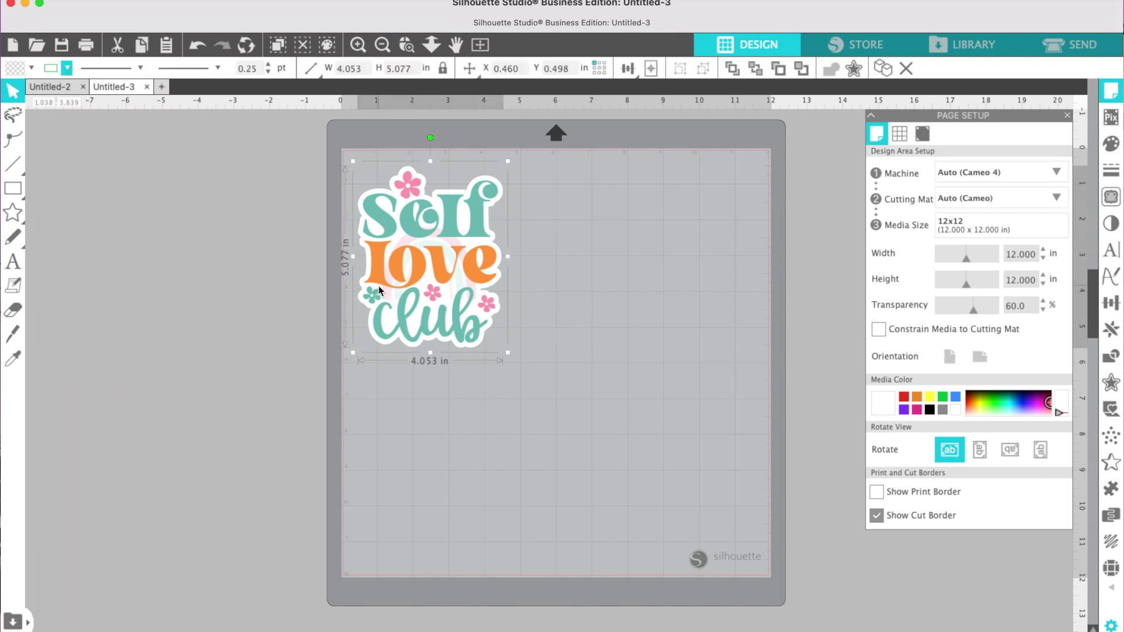
{"action": "left_click", "coordinate": [140, 0]}
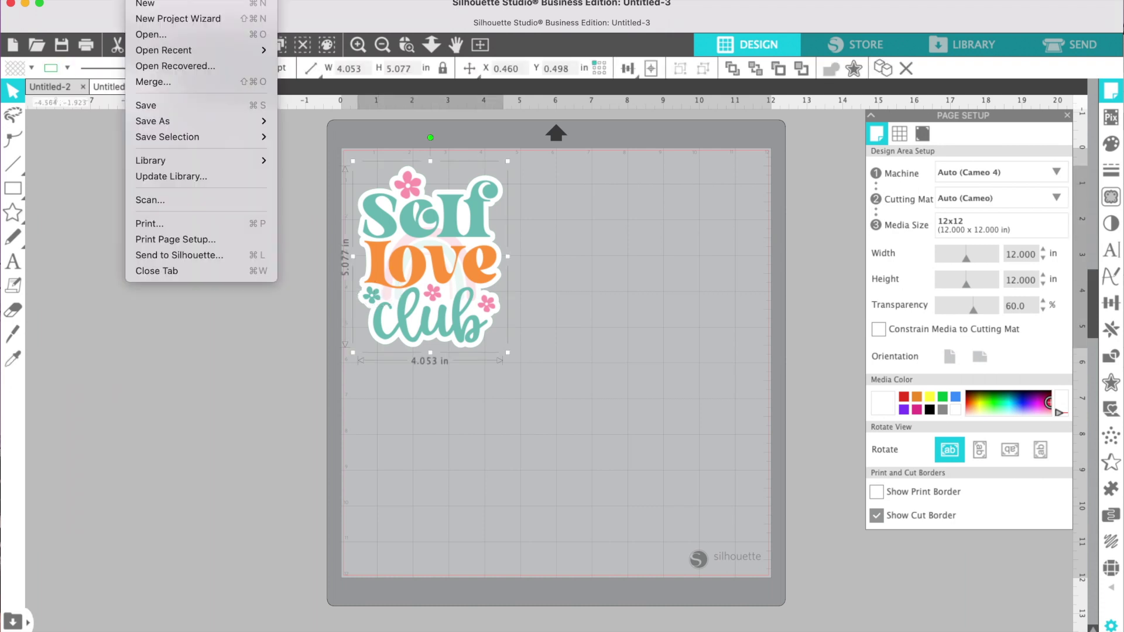
Step: Save the selected sticker to the hard drive as an SVG named 'Self Love Club Sticker'
{"action": "mouse_move", "coordinate": [263, 143]}
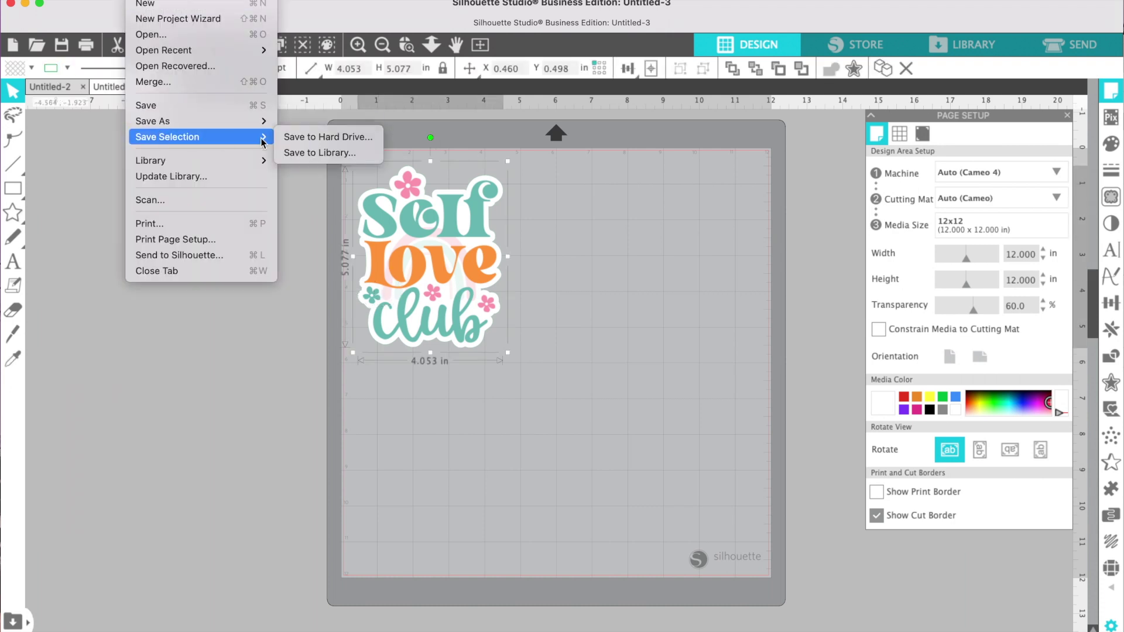
{"action": "left_click", "coordinate": [319, 136]}
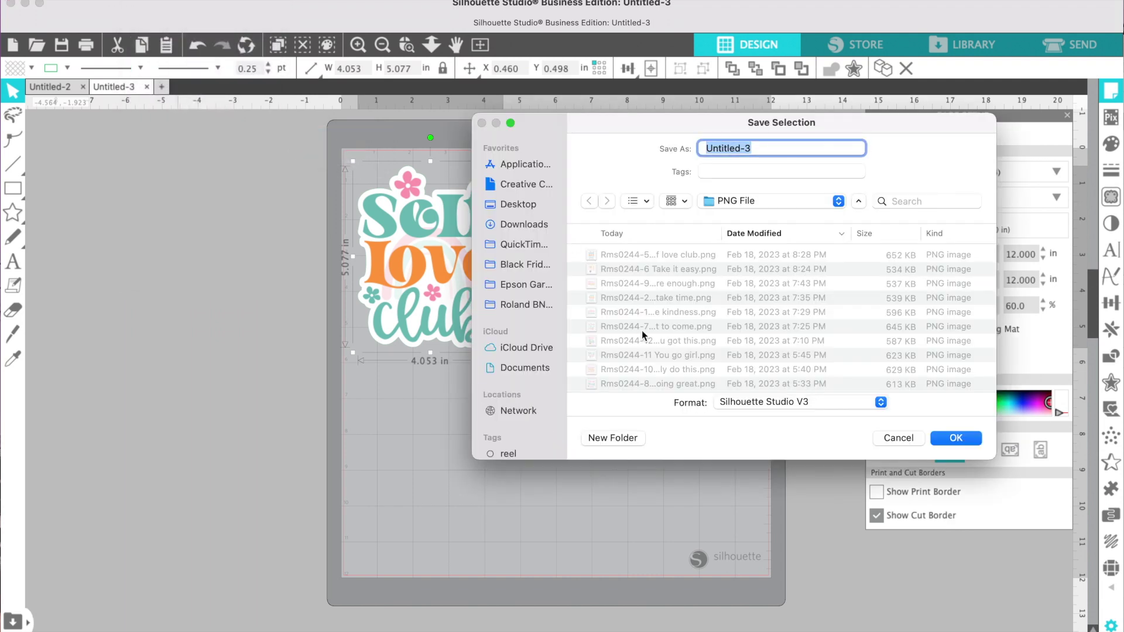
{"action": "left_click", "coordinate": [743, 408]}
{"action": "left_click", "coordinate": [743, 437]}
{"action": "type", "text": "Self Lov"}
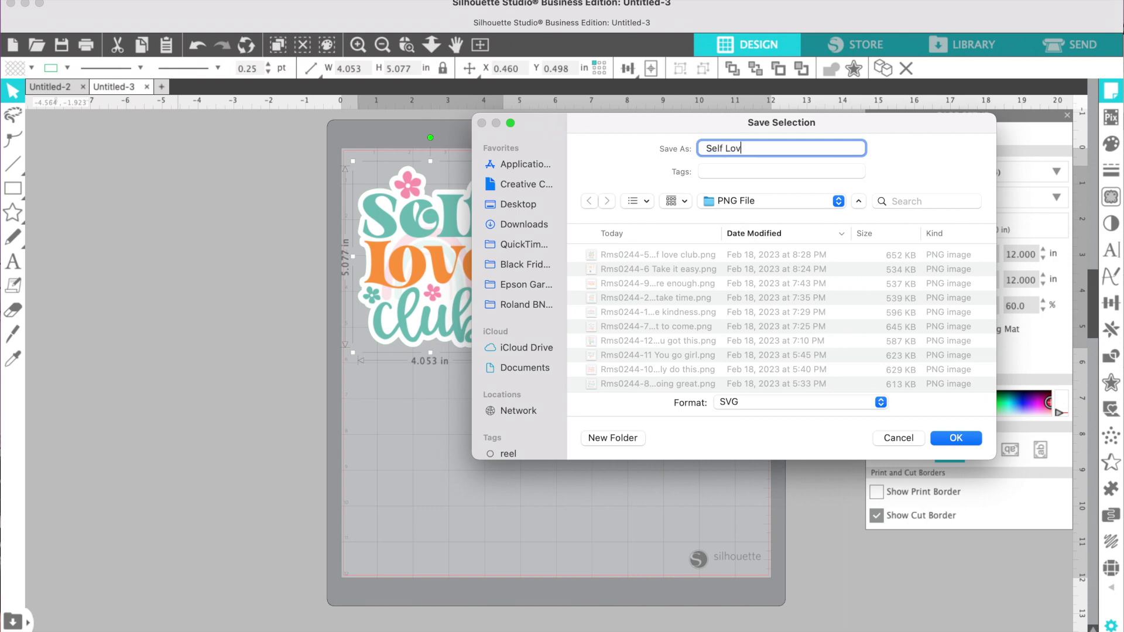
{"action": "type", "text": "e Club"}
{"action": "key", "text": "BackSpace"}
{"action": "key", "text": "BackSpace"}
{"action": "key", "text": "BackSpace"}
{"action": "key", "text": "BackSpace"}
{"action": "type", "text": "Club Sticker"}
{"action": "left_click", "coordinate": [942, 438]}
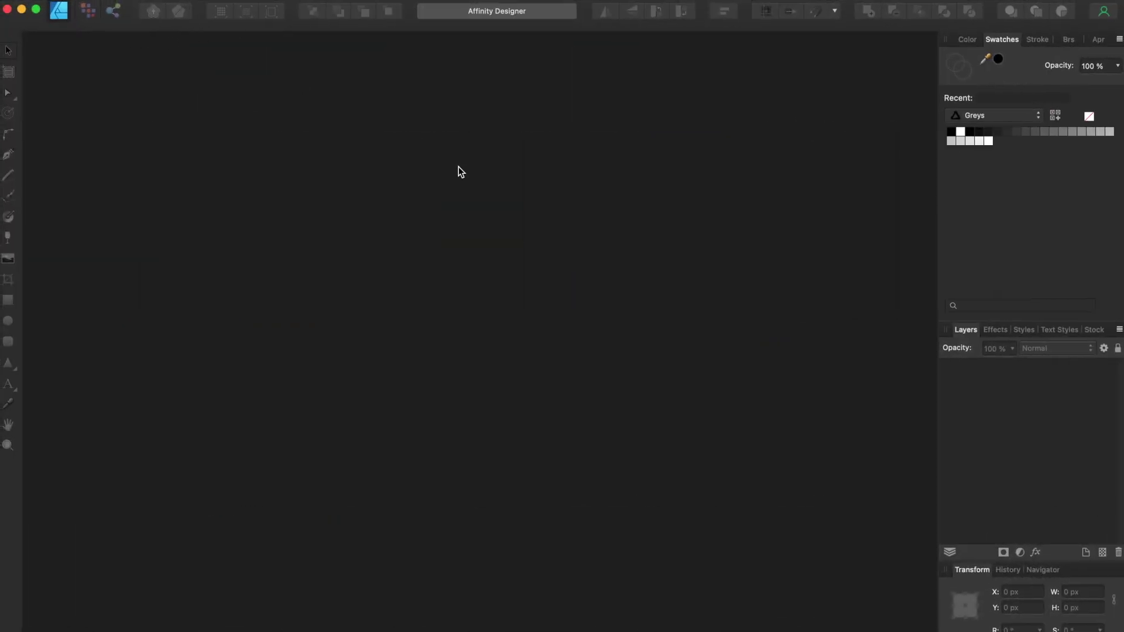
{"action": "left_click", "coordinate": [978, 117]}
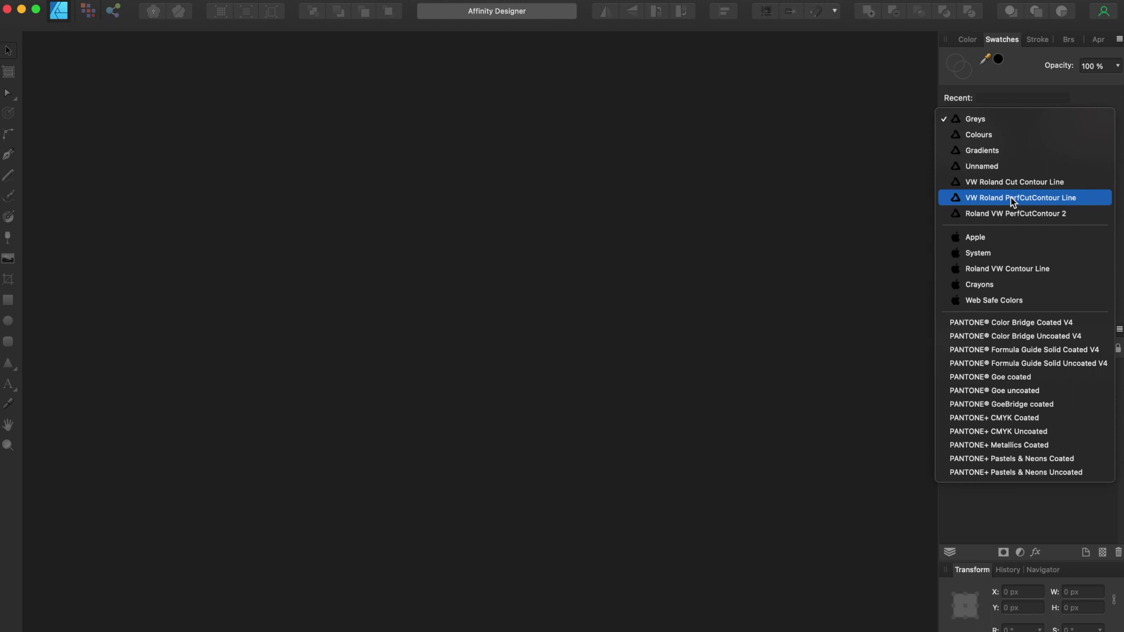
{"action": "left_click", "coordinate": [831, 235]}
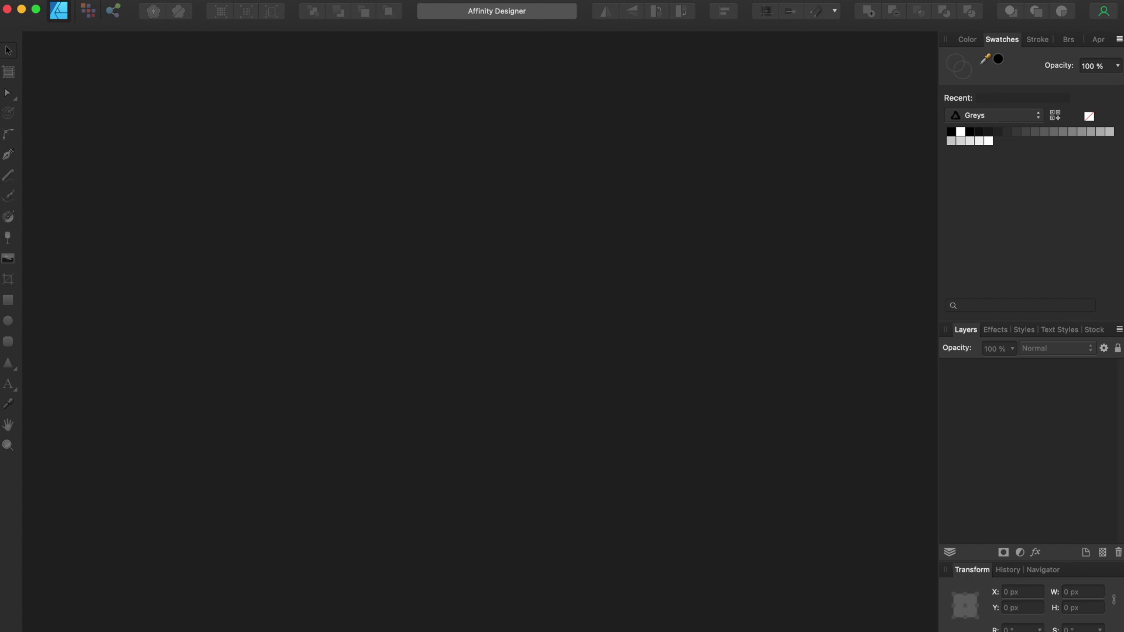
Step: Open Self Love Club Sticker.svg from Downloads > SoFontsy bundle > Rms0244 > PNG File
{"action": "left_click", "coordinate": [144, 0]}
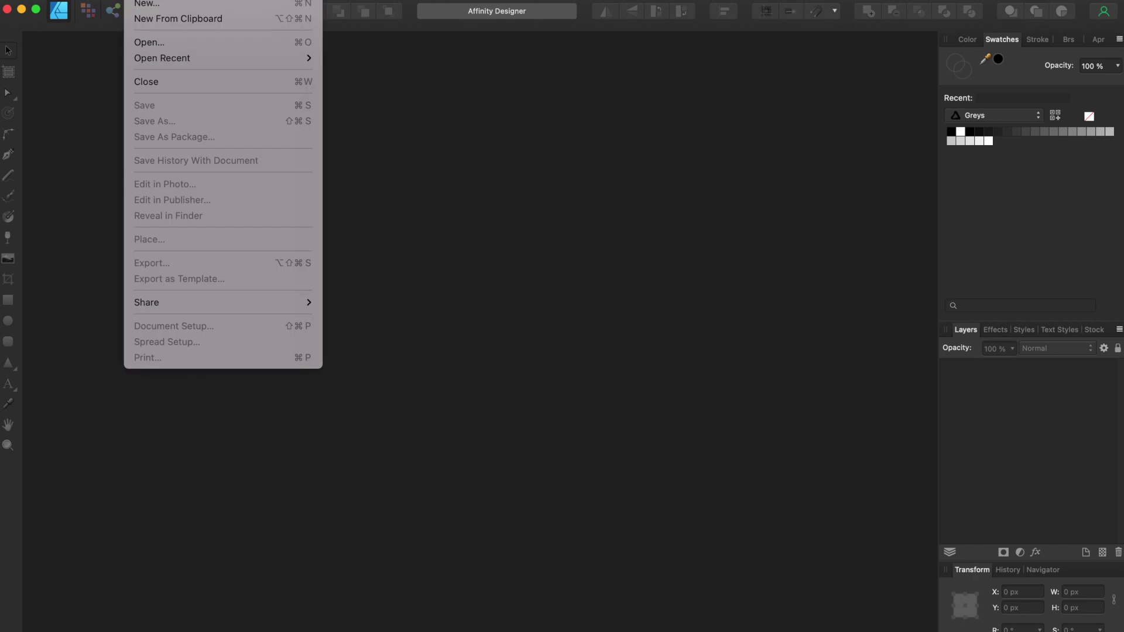
{"action": "left_click", "coordinate": [148, 42]}
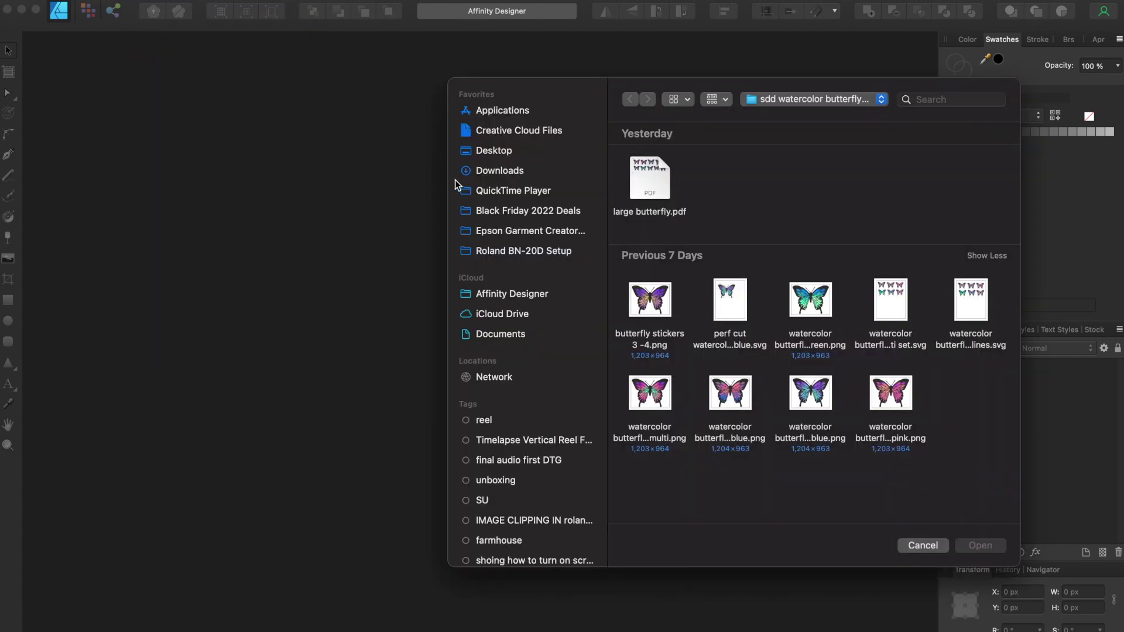
{"action": "left_click", "coordinate": [495, 170]}
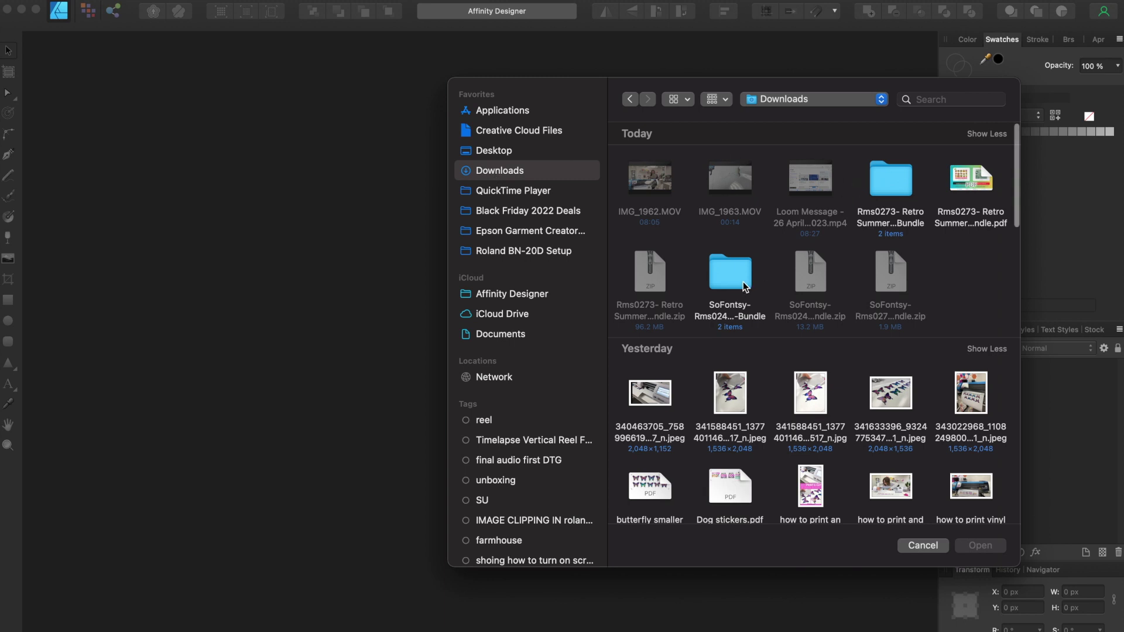
{"action": "double_click", "coordinate": [743, 287]}
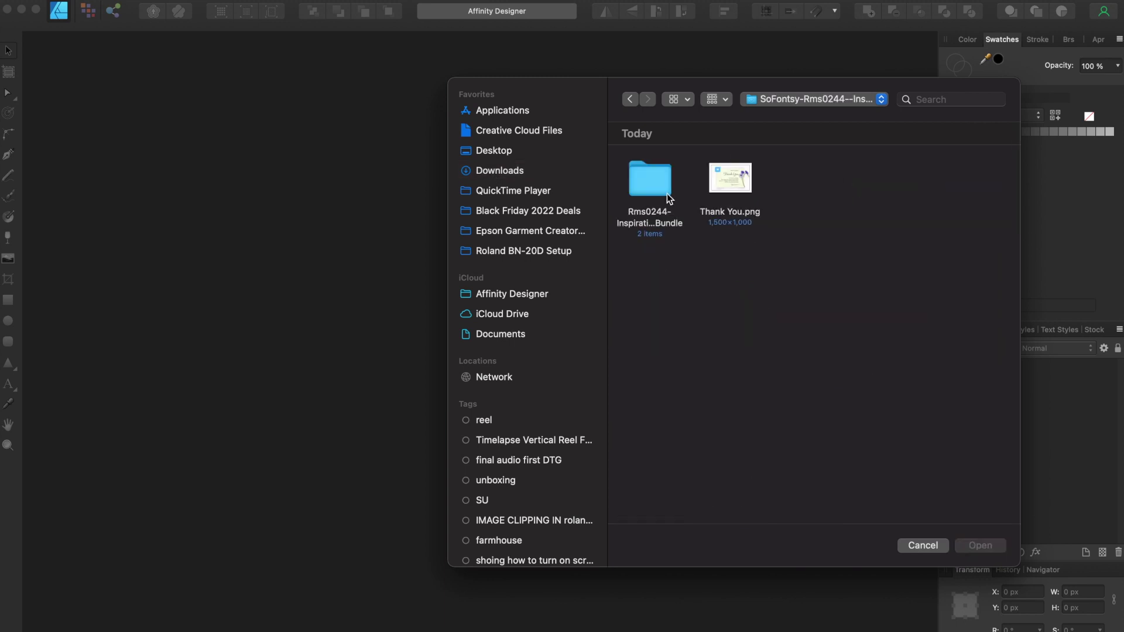
{"action": "double_click", "coordinate": [660, 192]}
{"action": "double_click", "coordinate": [731, 178]}
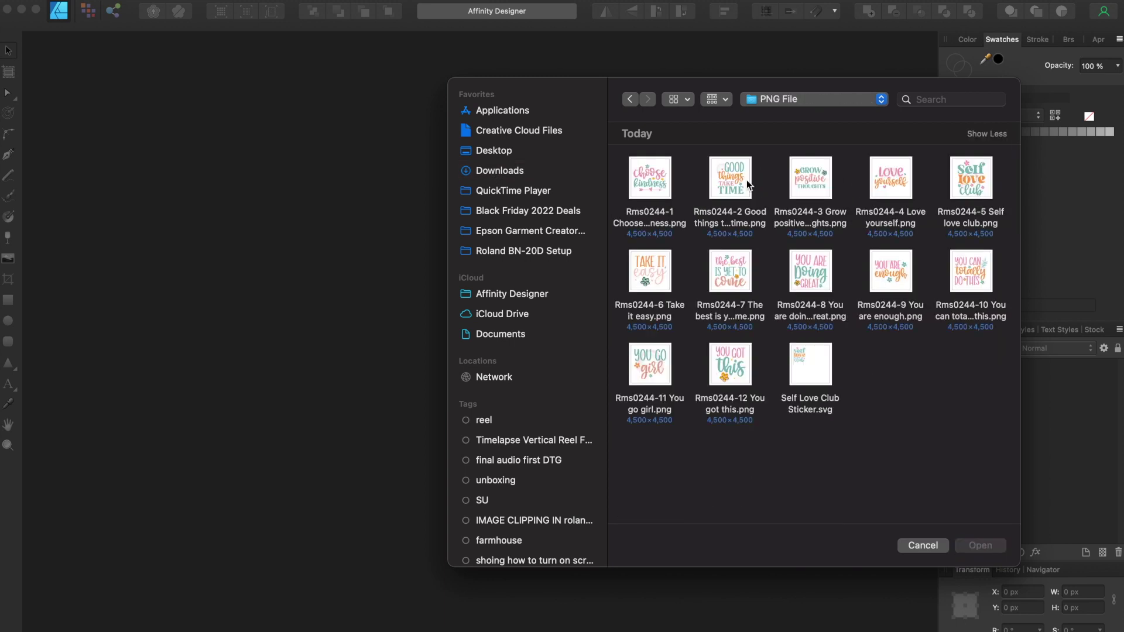
{"action": "left_click", "coordinate": [801, 366]}
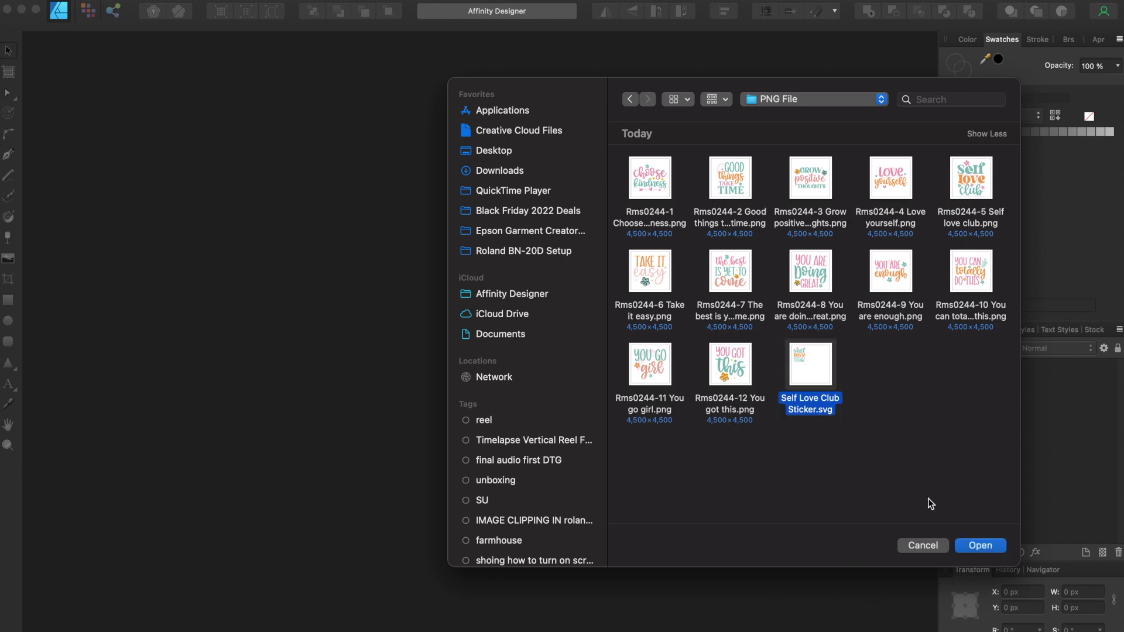
{"action": "left_click", "coordinate": [985, 547]}
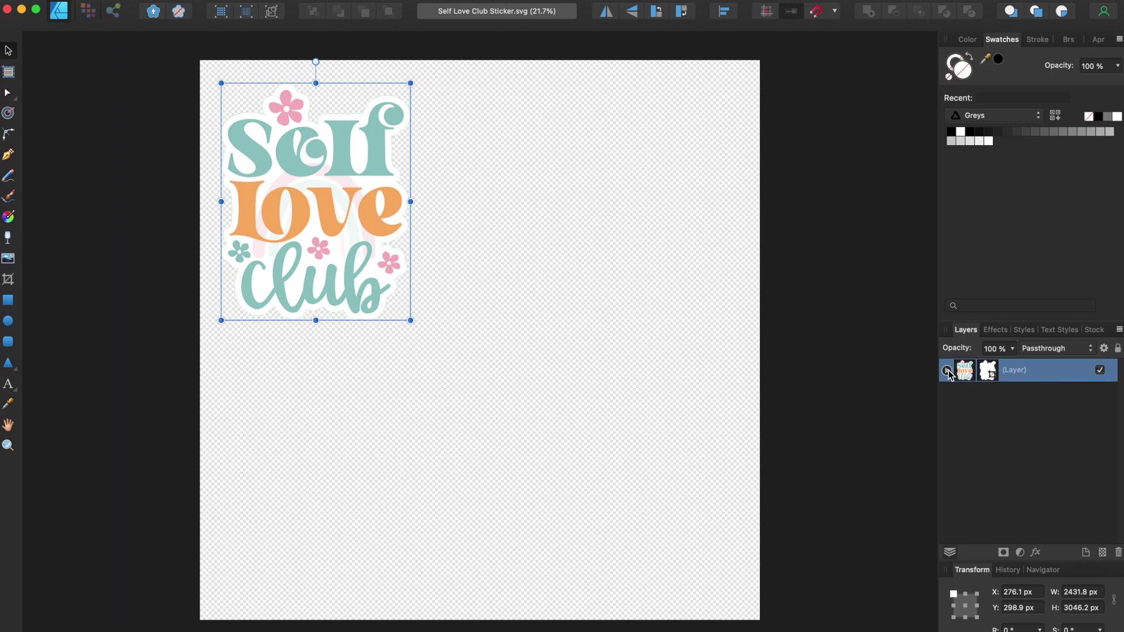
Step: Expand the sticker layer and select the path_3af55499bef5630653 outline path
{"action": "left_click", "coordinate": [948, 371]}
{"action": "left_click", "coordinate": [998, 418]}
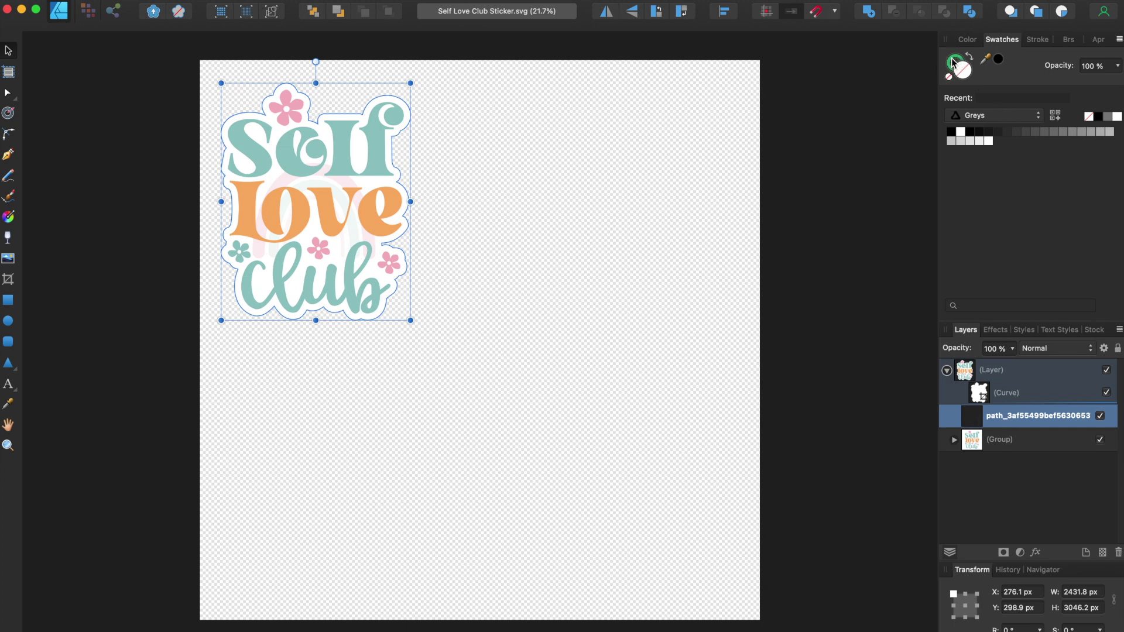
{"action": "left_click", "coordinate": [991, 121]}
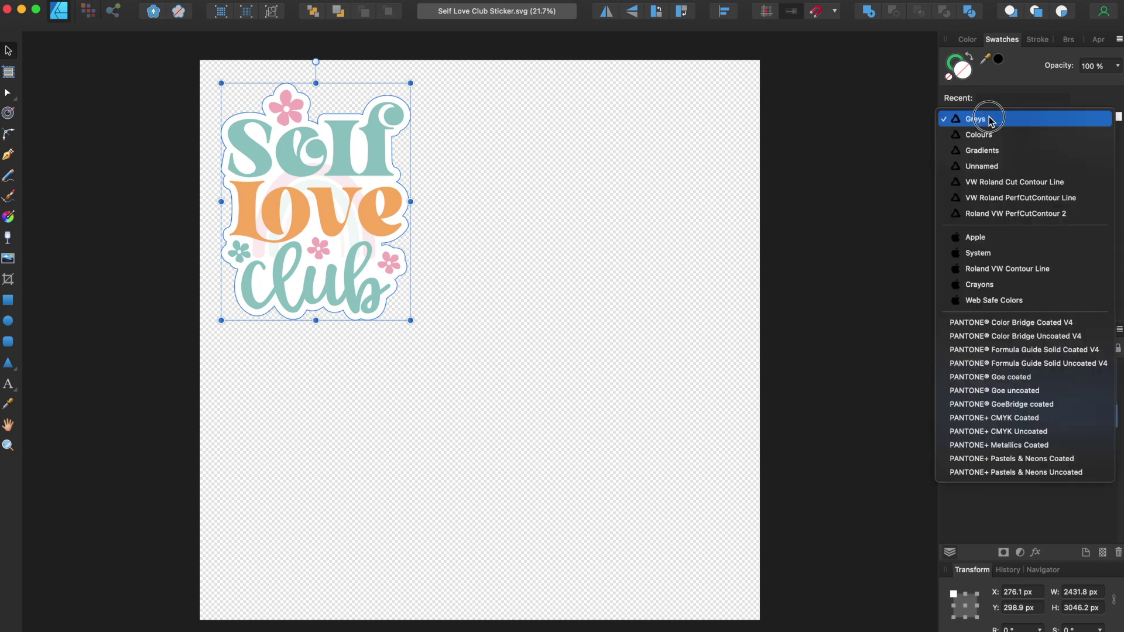
Step: Apply the VW Roland PerfCutContour Line swatch to the outline path's stroke, undoing the grey fill
{"action": "left_click", "coordinate": [996, 198]}
{"action": "left_click", "coordinate": [950, 134]}
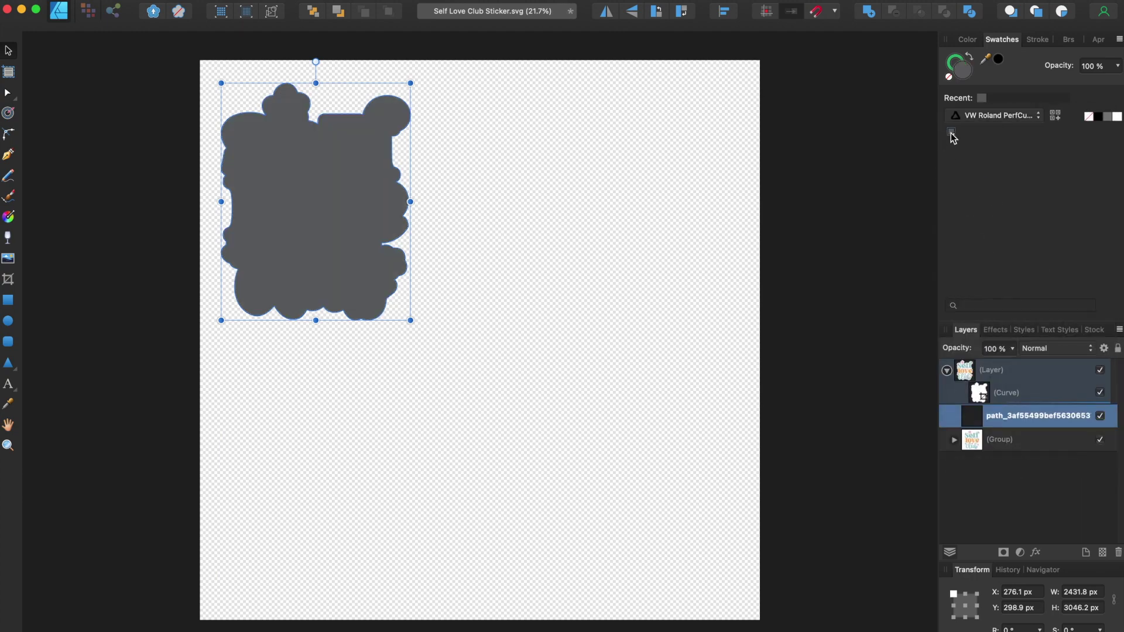
{"action": "key", "text": "super+z"}
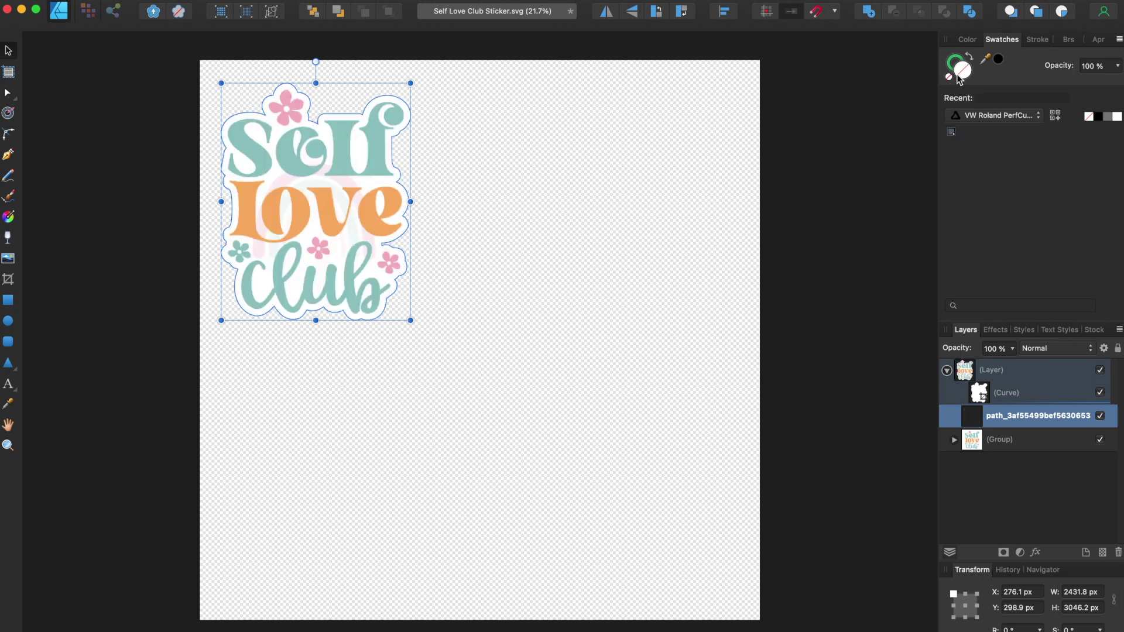
{"action": "left_click", "coordinate": [952, 131]}
{"action": "left_click", "coordinate": [952, 133]}
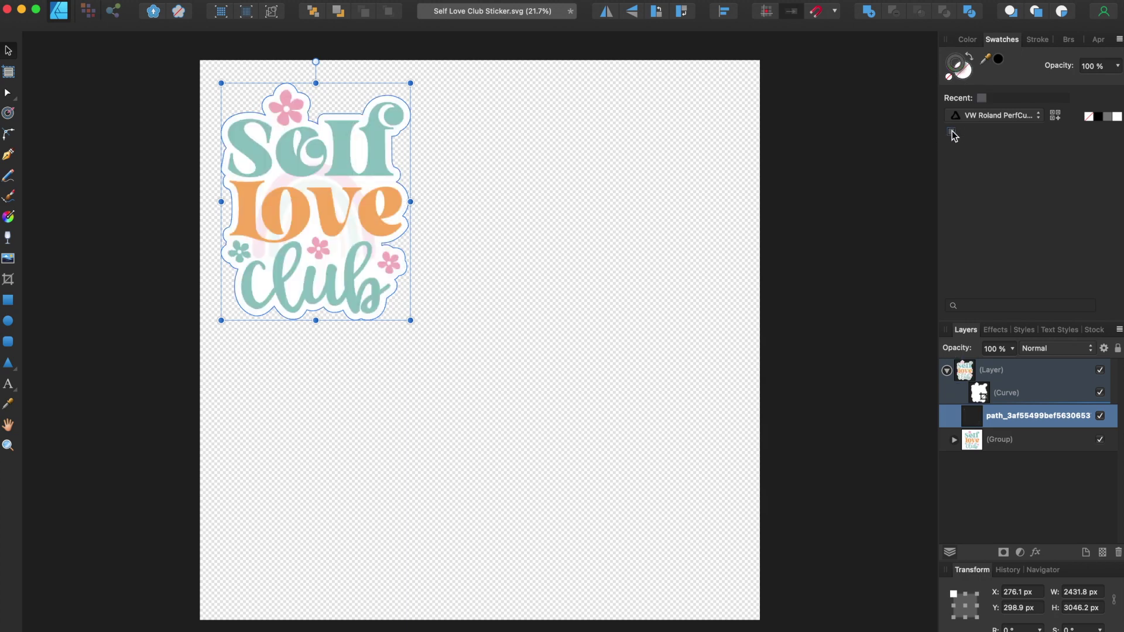
{"action": "left_click", "coordinate": [706, 223]}
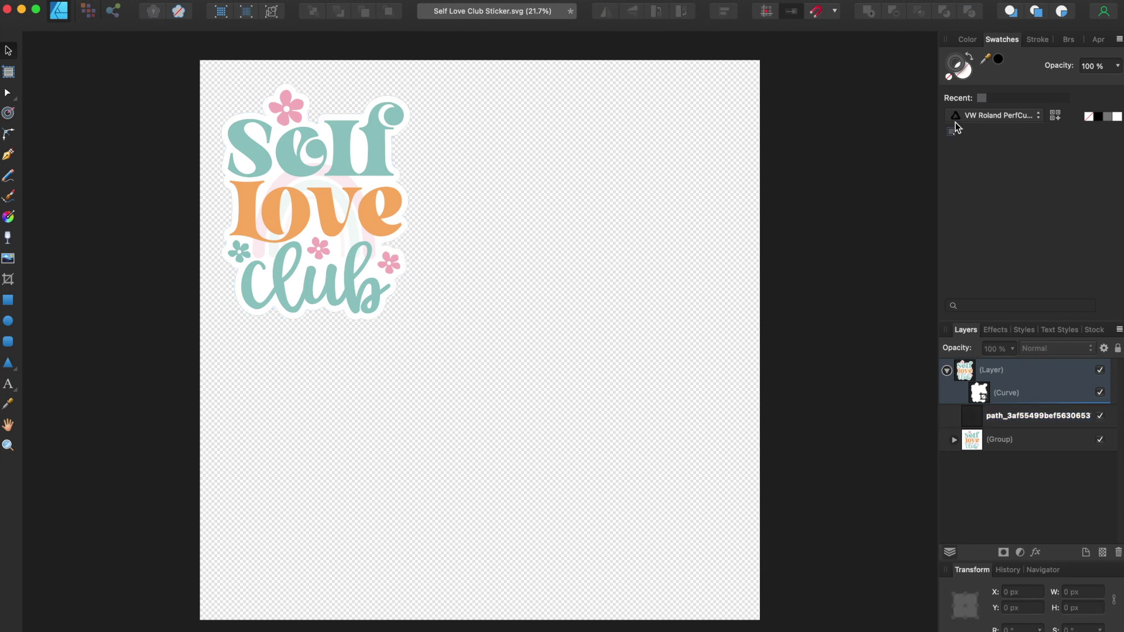
Step: Undo the perf-cut recolour mistakenly applied to the artwork group, keeping its full colours
{"action": "left_click", "coordinate": [350, 194]}
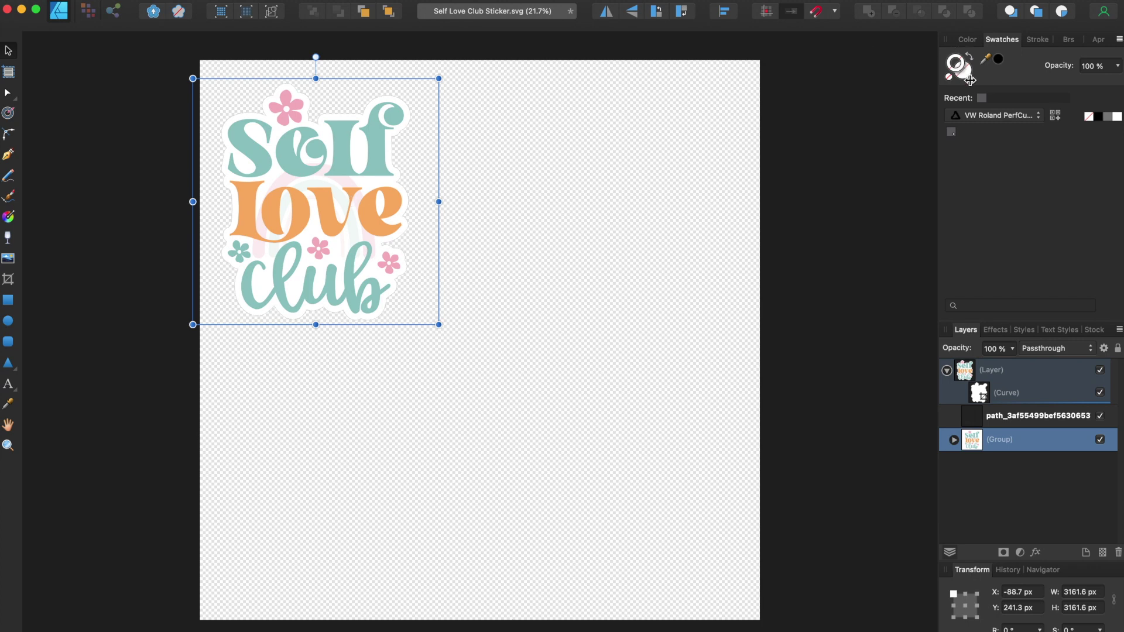
{"action": "left_click", "coordinate": [968, 77]}
{"action": "left_click", "coordinate": [955, 132]}
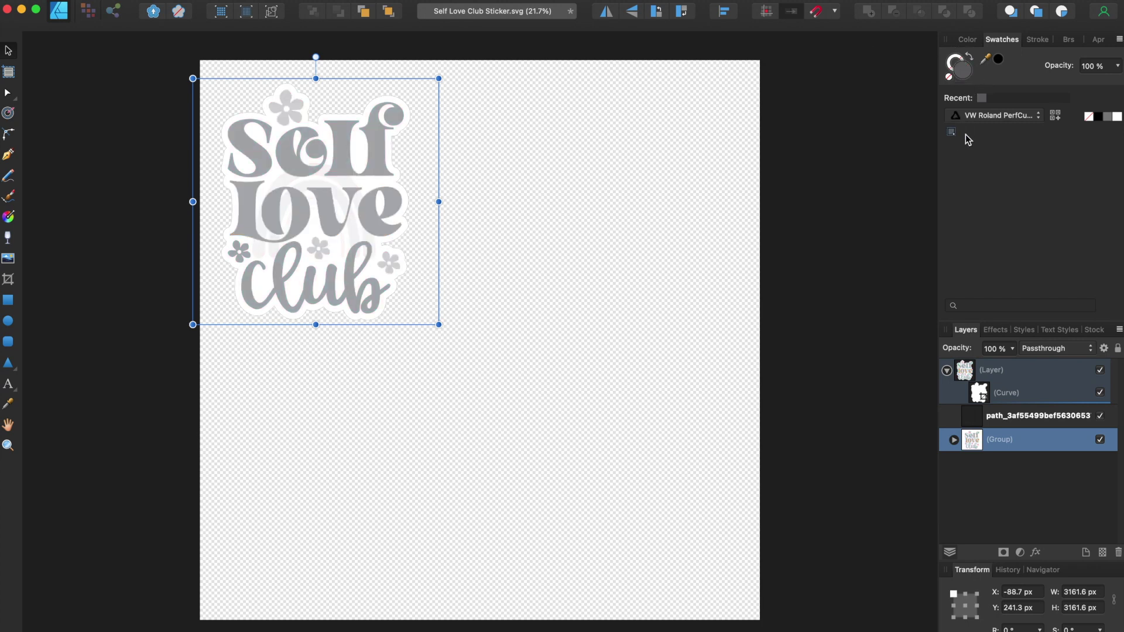
{"action": "left_click", "coordinate": [606, 270]}
{"action": "key", "text": "super+z"}
{"action": "key", "text": "super+z"}
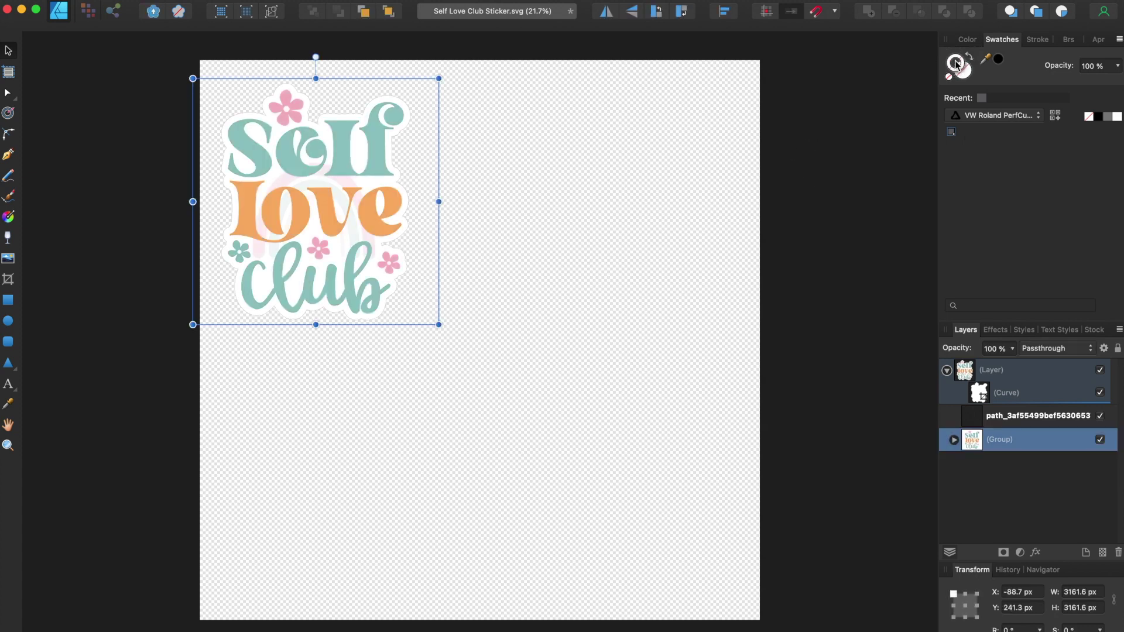
{"action": "left_click", "coordinate": [463, 193]}
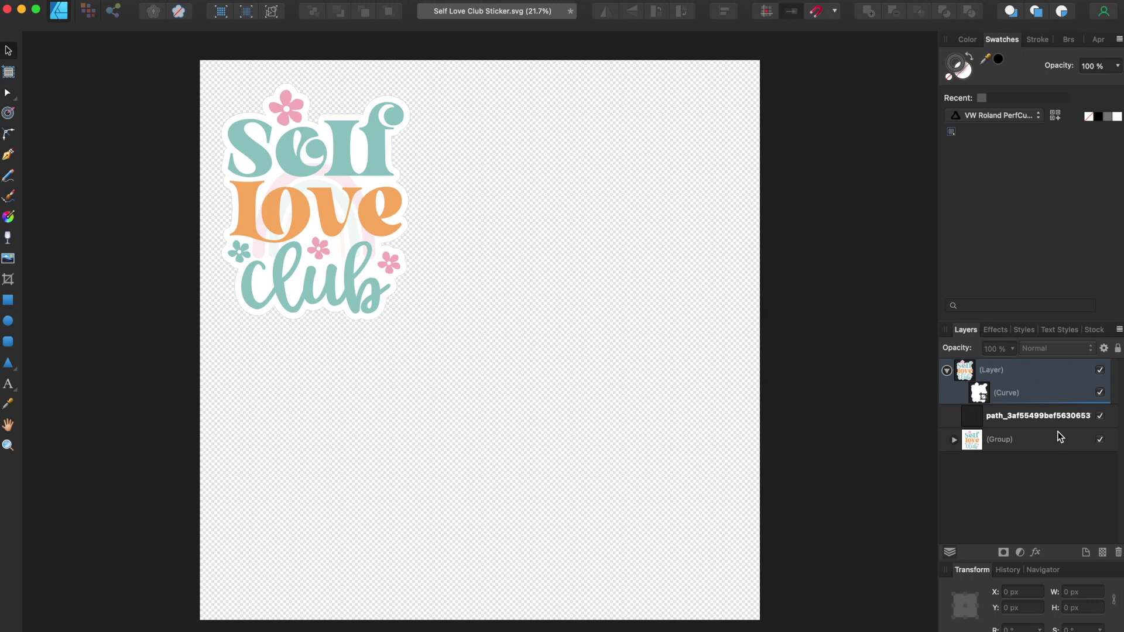
{"action": "left_click", "coordinate": [1052, 417]}
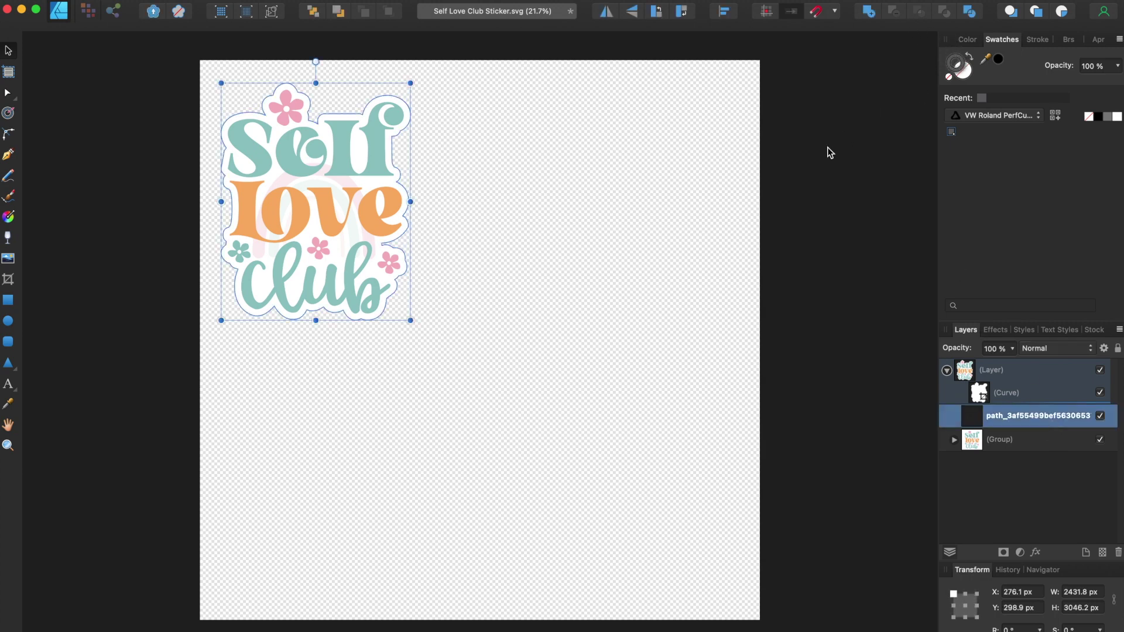
{"action": "left_click", "coordinate": [689, 201]}
{"action": "left_click", "coordinate": [230, 253]}
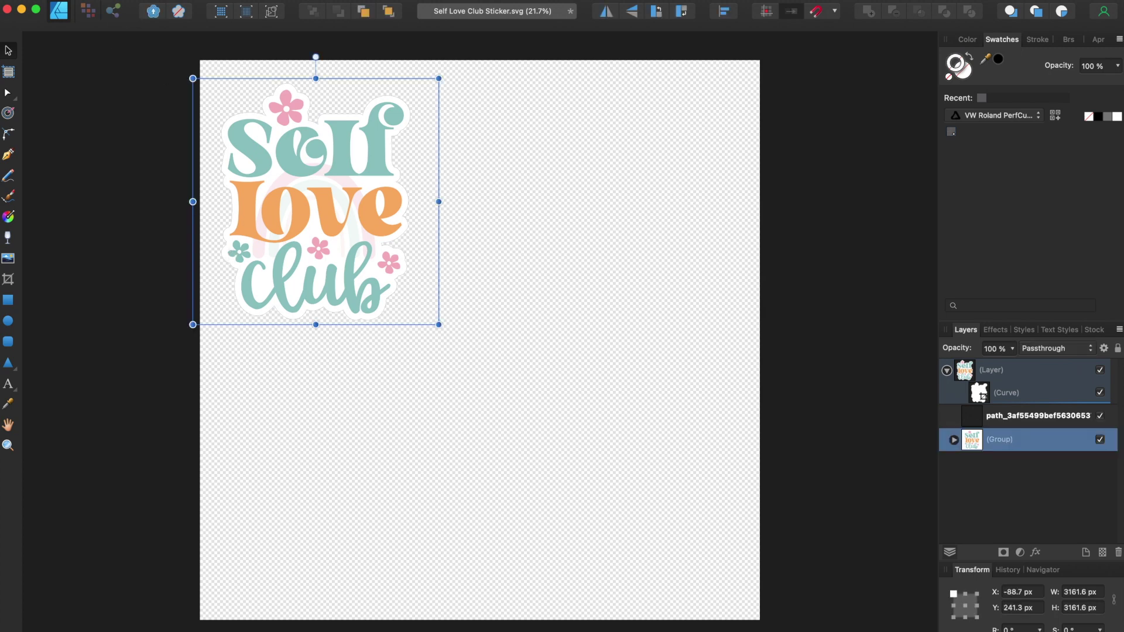
Step: Export the selection only as a PDF named 'Self Love Club Sticker - perf cut line added' in Downloads
{"action": "left_click", "coordinate": [143, 0]}
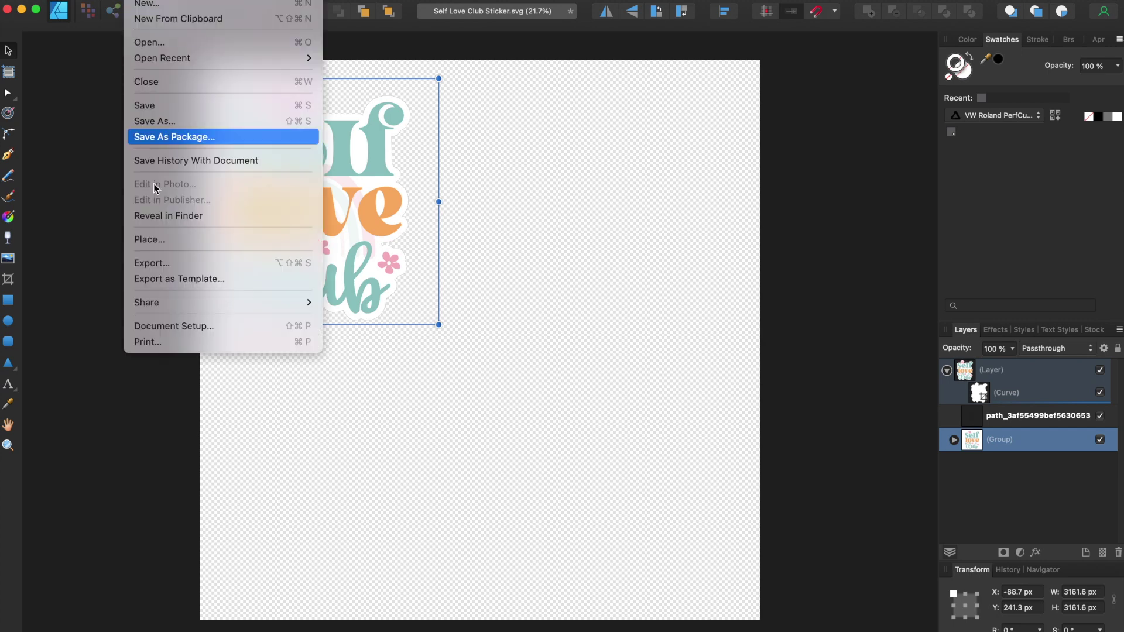
{"action": "left_click", "coordinate": [166, 264]}
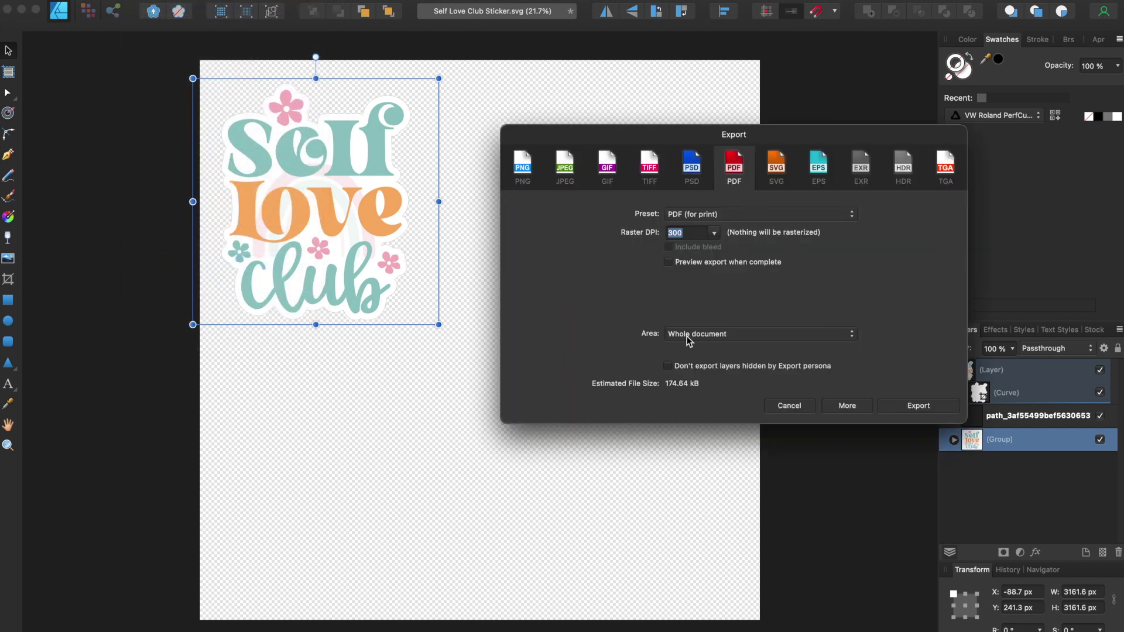
{"action": "left_click", "coordinate": [691, 336]}
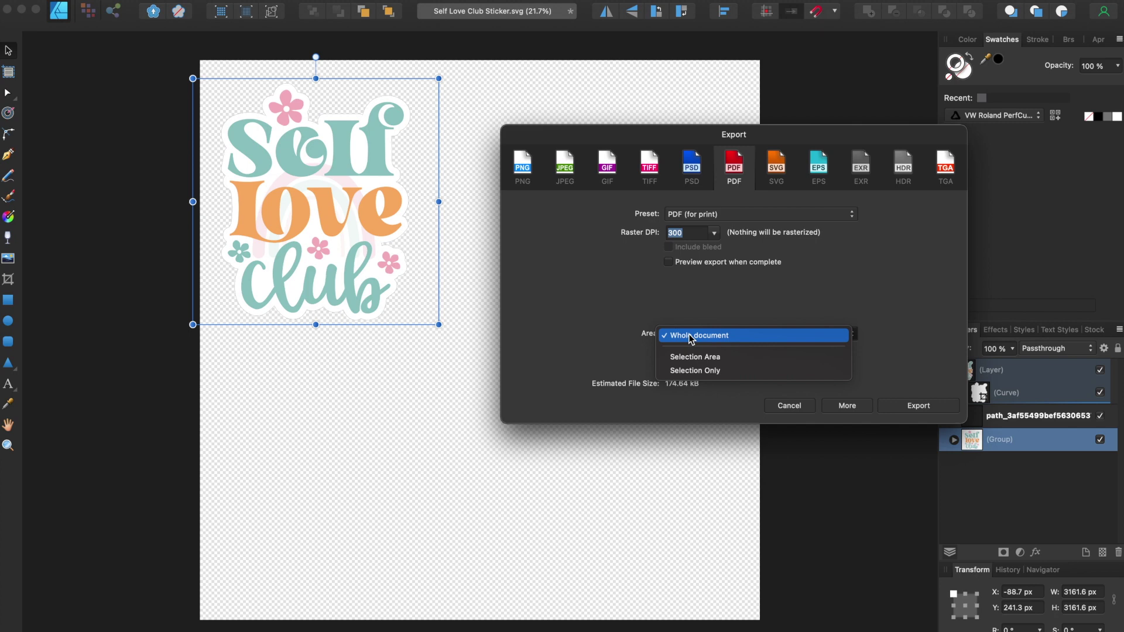
{"action": "left_click", "coordinate": [690, 371]}
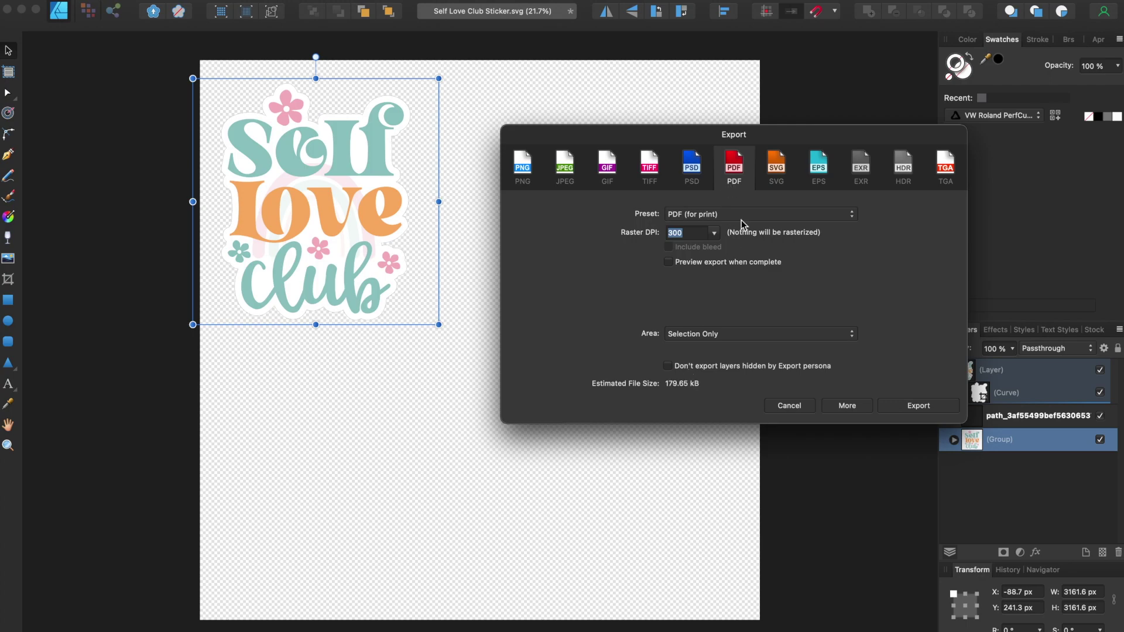
{"action": "left_click", "coordinate": [918, 410]}
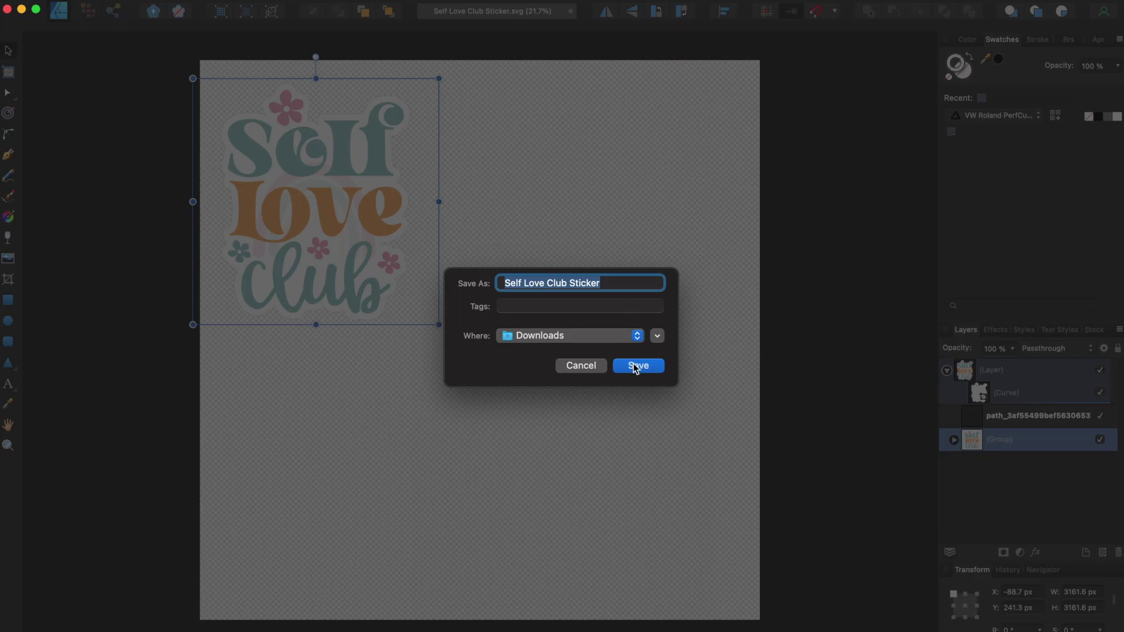
{"action": "key", "text": "Right"}
{"action": "type", "text": "- perf cut "}
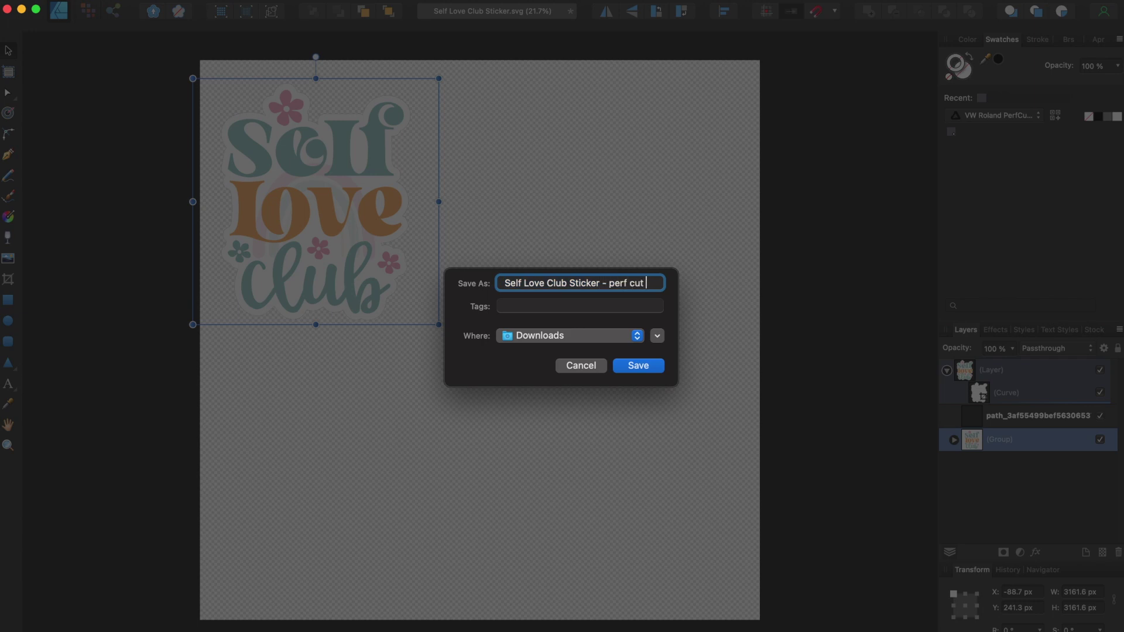
{"action": "type", "text": "line added"}
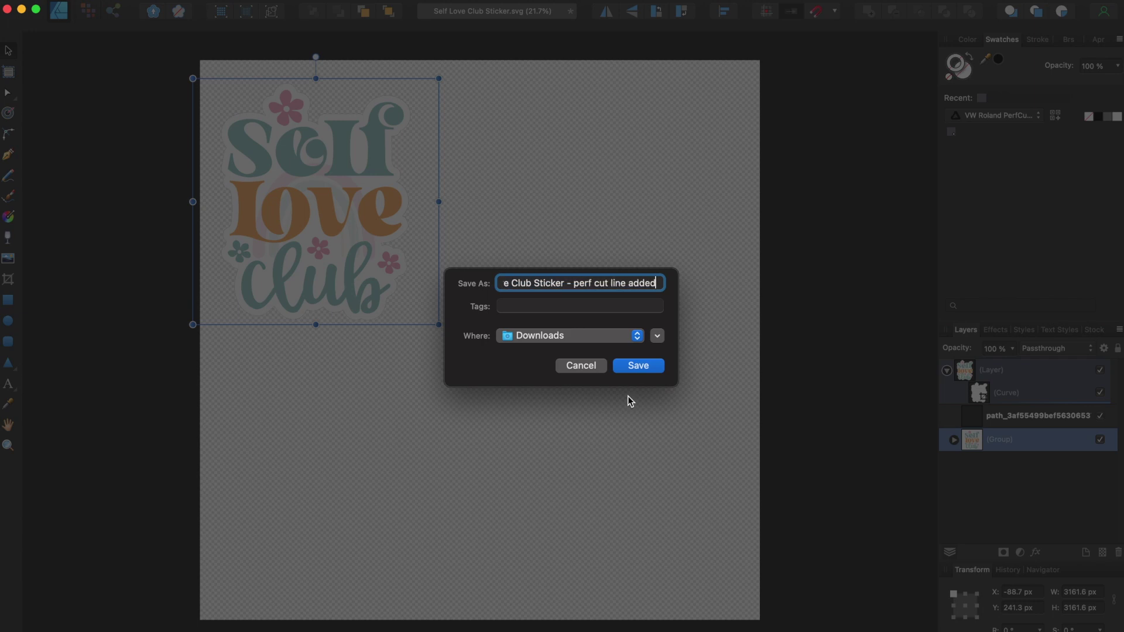
{"action": "left_click", "coordinate": [638, 366]}
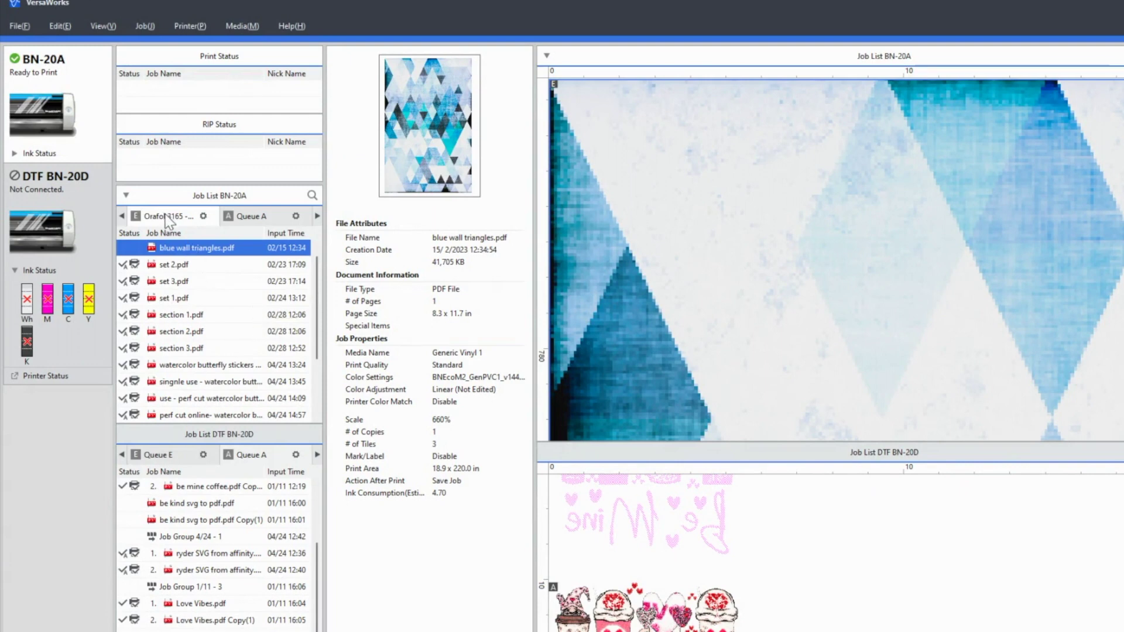
Step: Add the Self Love Club Sticker with perf line PDF to the BN-20A's Queue E
{"action": "left_click", "coordinate": [23, 26]}
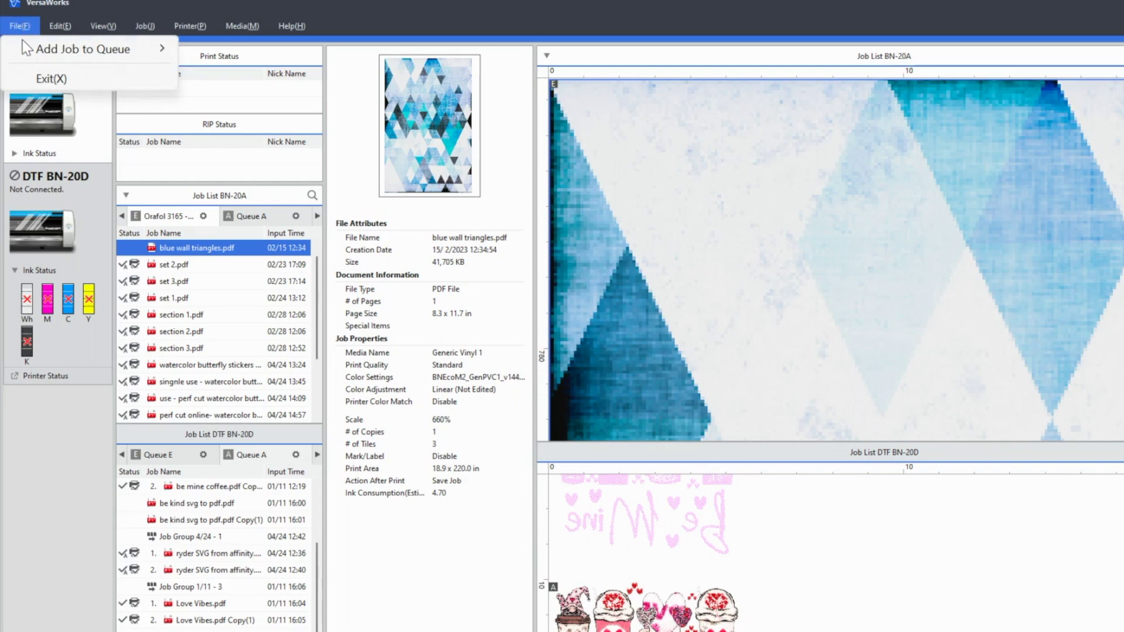
{"action": "mouse_move", "coordinate": [23, 49]}
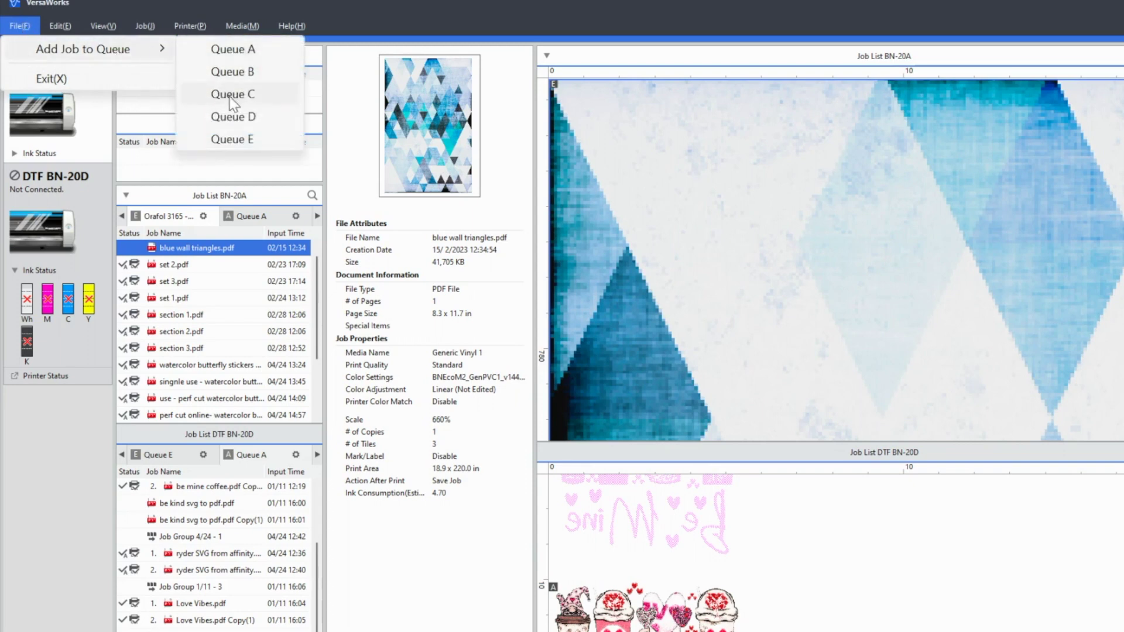
{"action": "left_click", "coordinate": [251, 140]}
{"action": "left_click", "coordinate": [515, 271]}
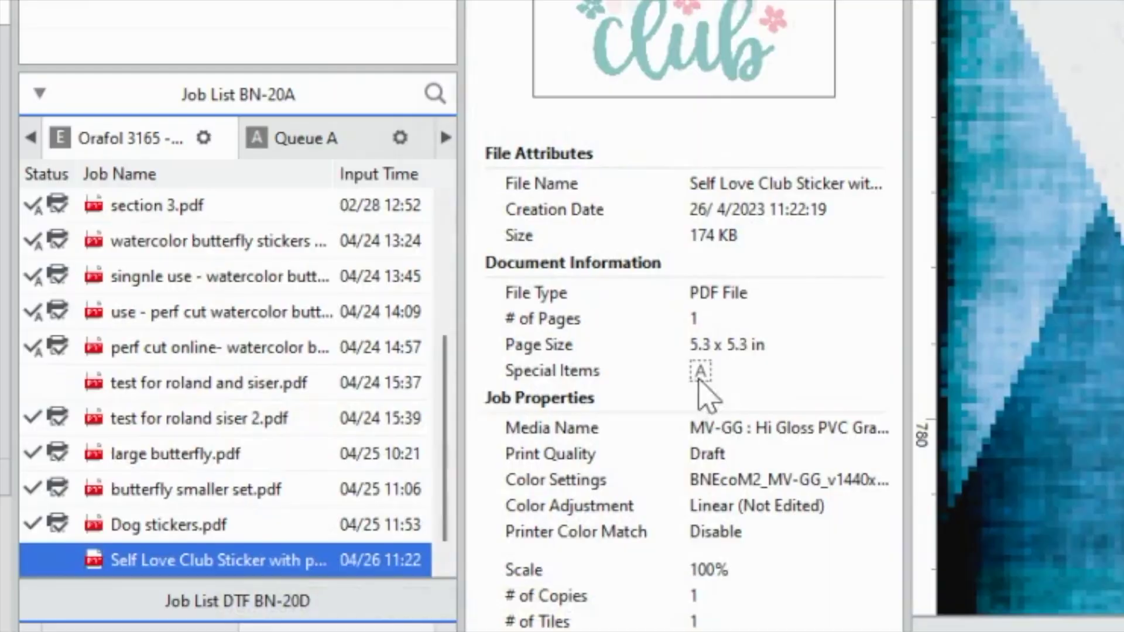
{"action": "mouse_move", "coordinate": [706, 378]}
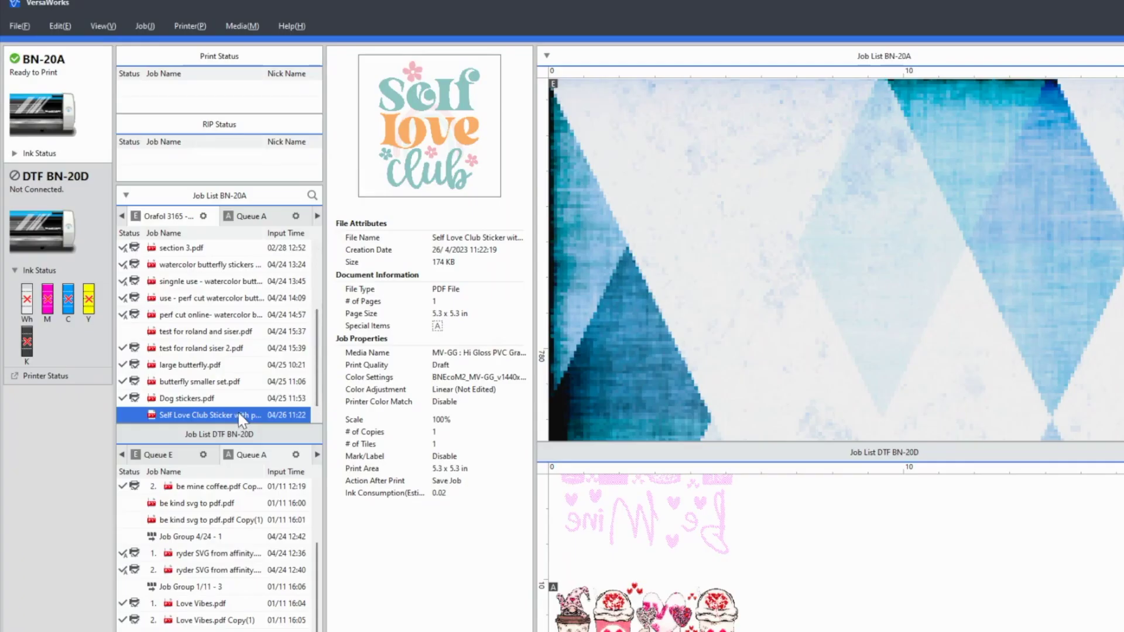
{"action": "right_click", "coordinate": [242, 420]}
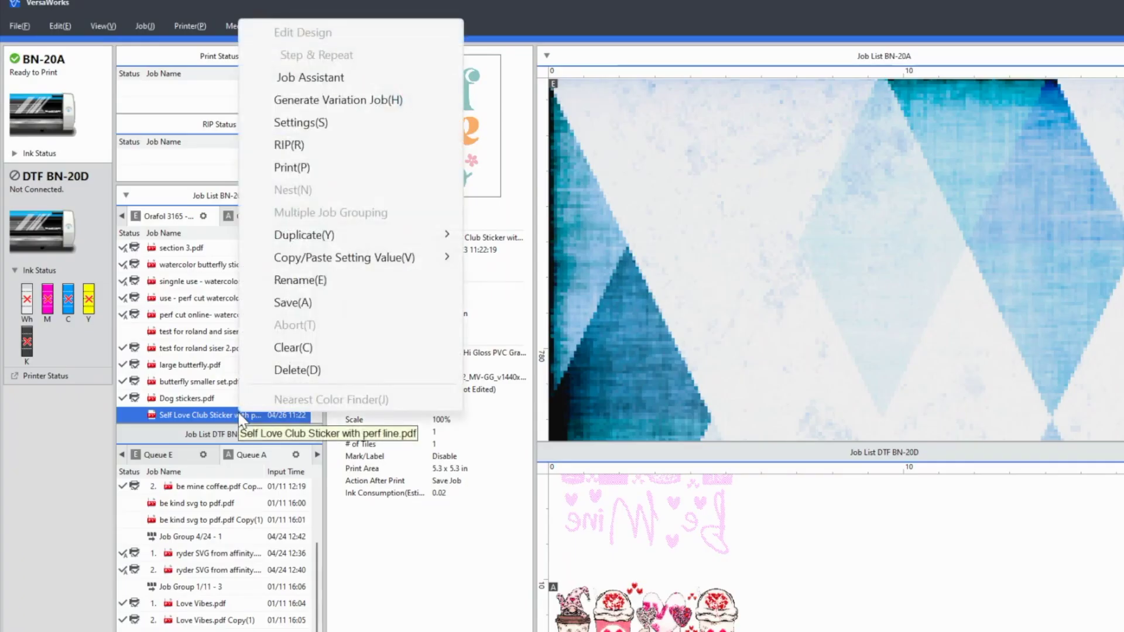
Step: In the sticker job's settings, fetch the media width and set Orientation to upright
{"action": "left_click", "coordinate": [347, 125]}
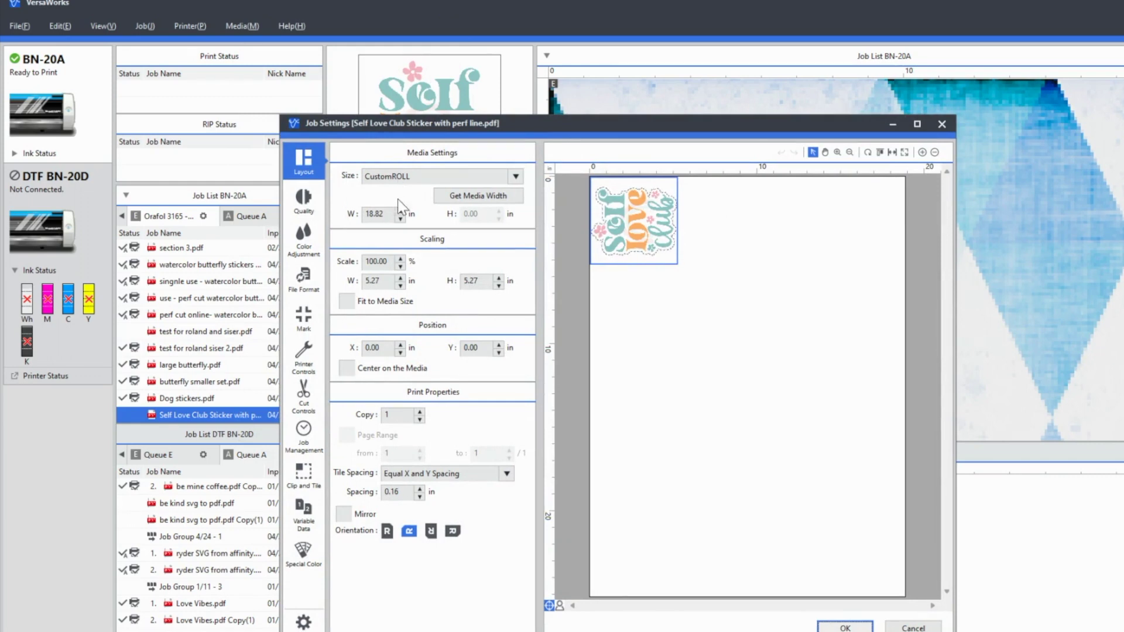
{"action": "left_click", "coordinate": [465, 198]}
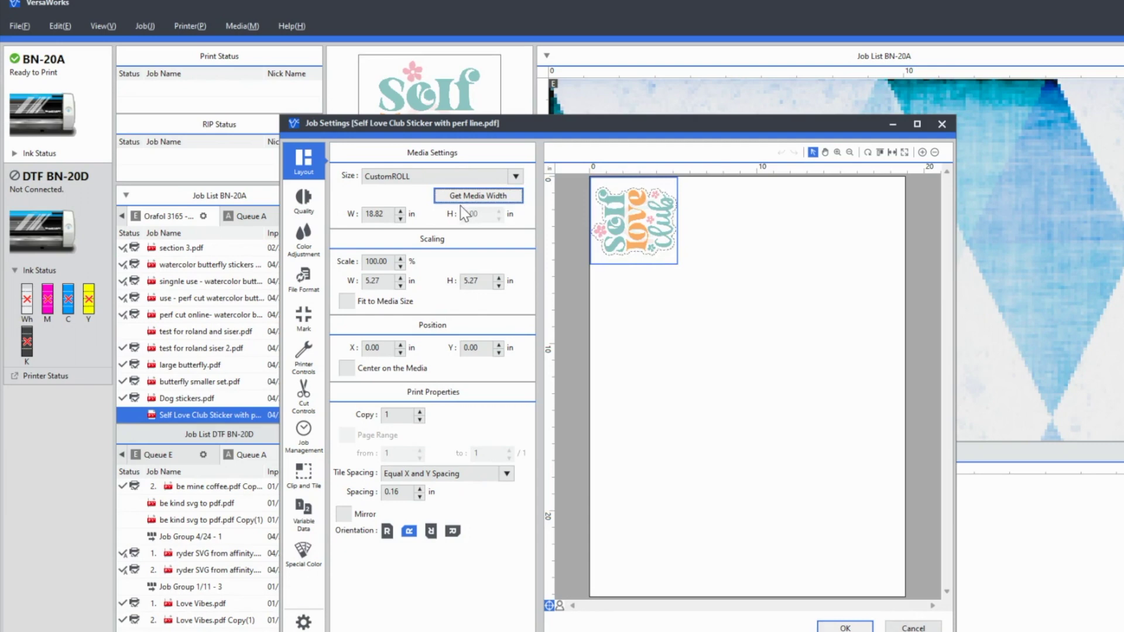
{"action": "left_click", "coordinate": [389, 532]}
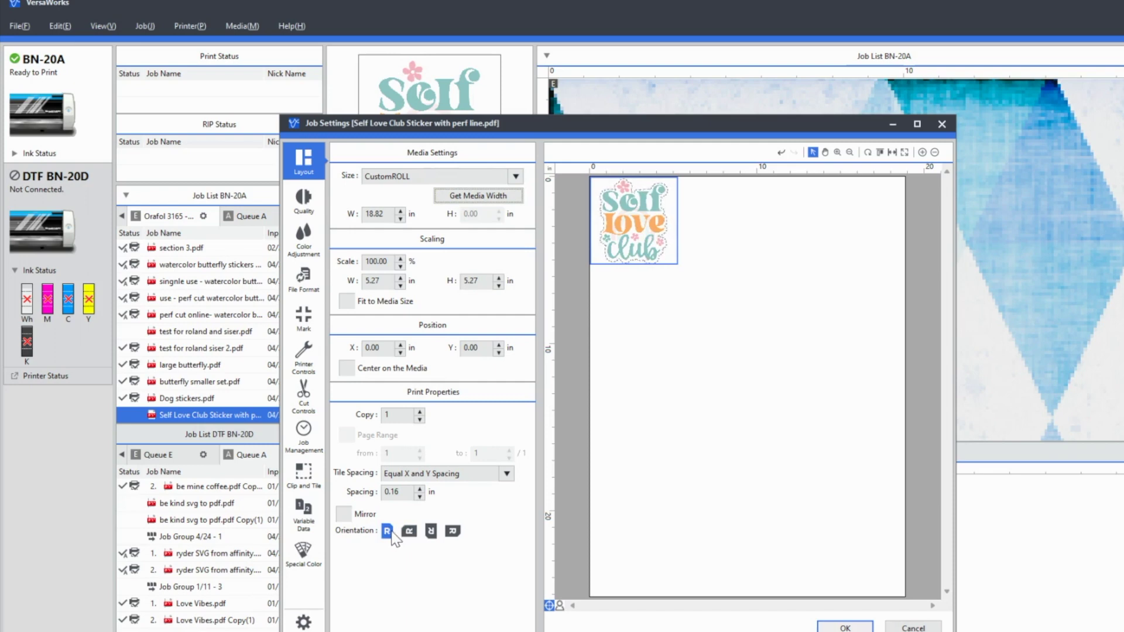
Step: Set Copy to 3 and scale the sticker down to 93.99% (4.95 in square)
{"action": "left_click", "coordinate": [420, 411]}
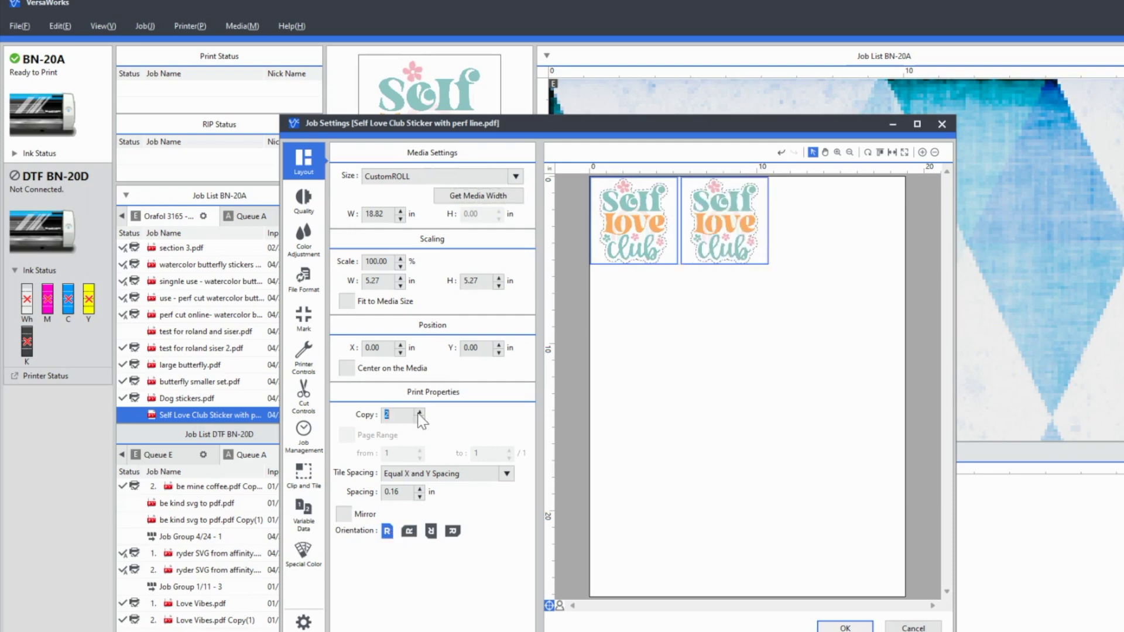
{"action": "left_click", "coordinate": [420, 411]}
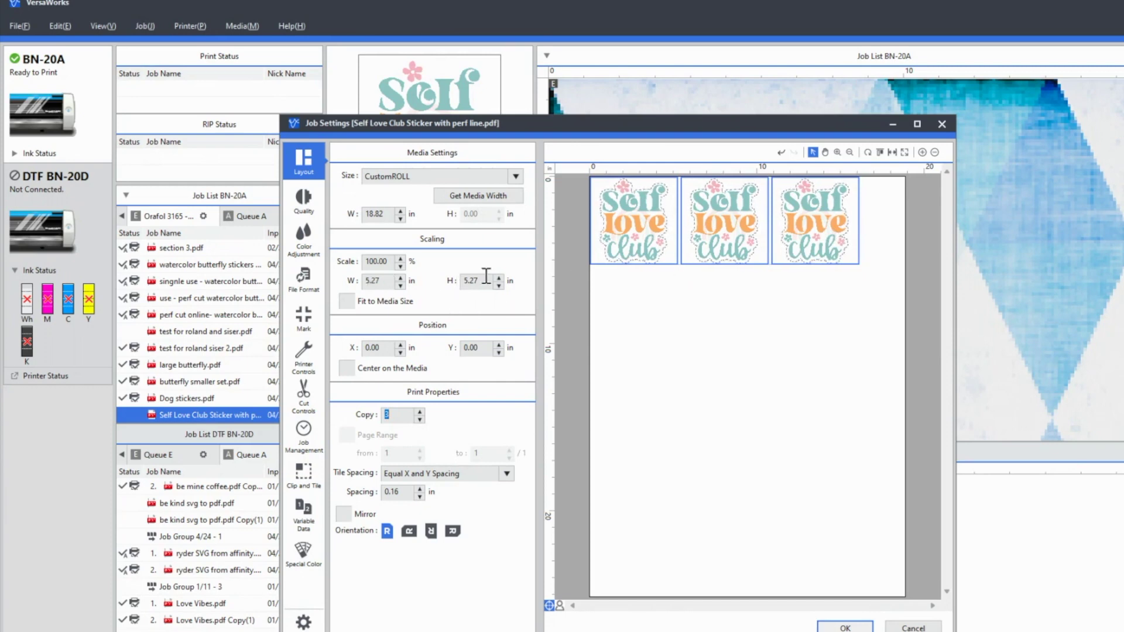
{"action": "left_click", "coordinate": [400, 267]}
{"action": "left_click", "coordinate": [400, 267]}
{"action": "left_click", "coordinate": [400, 267]}
{"action": "left_click", "coordinate": [400, 267]}
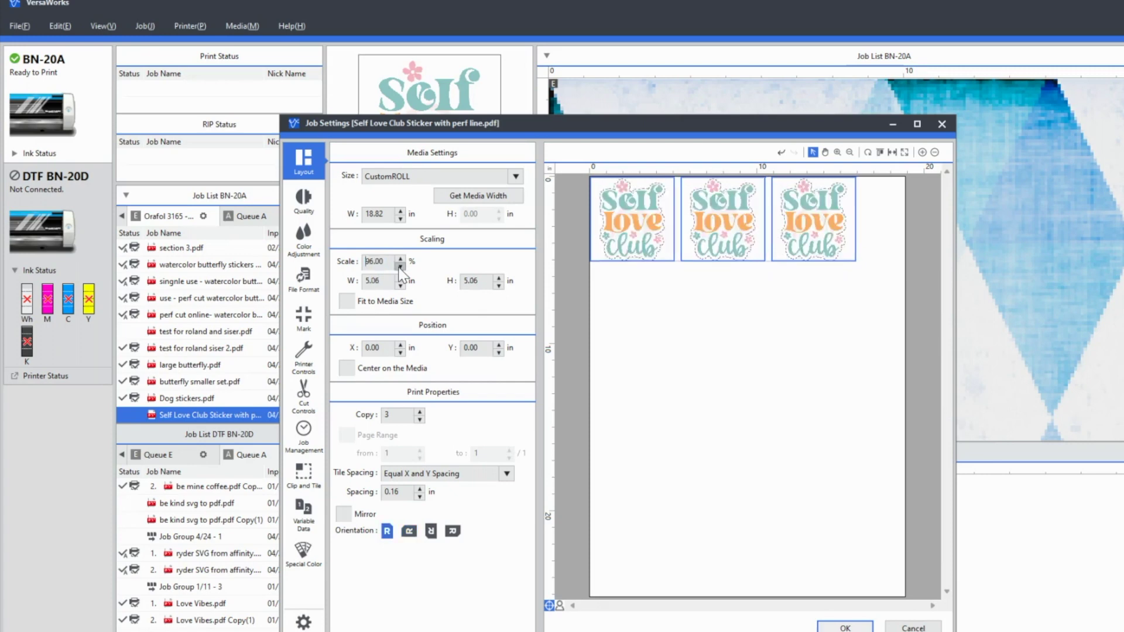
{"action": "left_click", "coordinate": [400, 267]}
{"action": "left_click", "coordinate": [400, 267]}
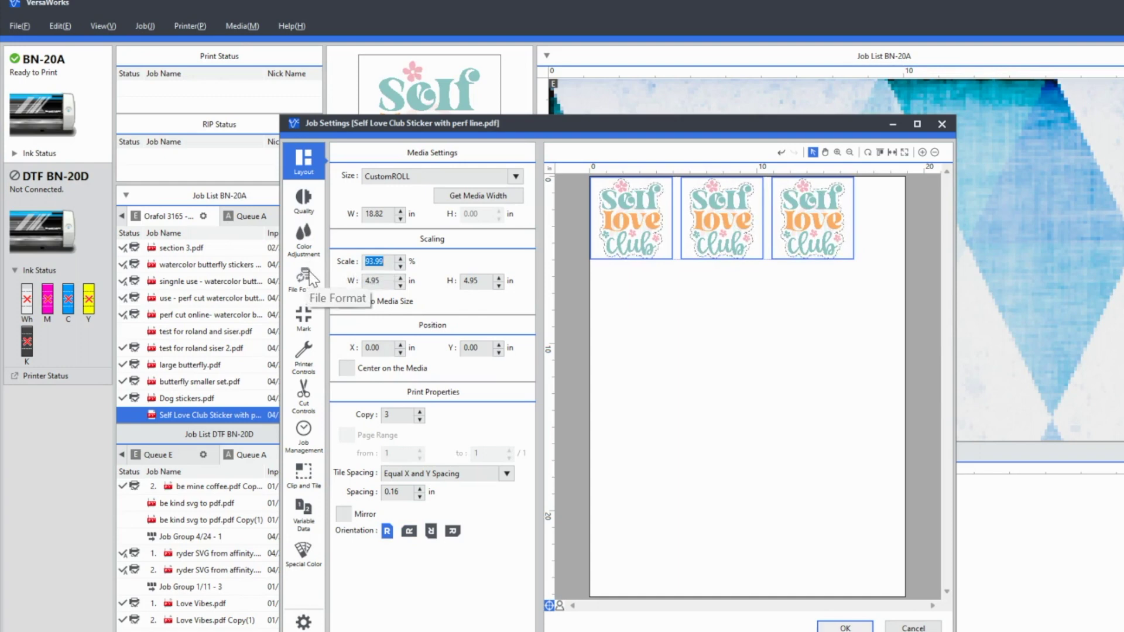
Step: Keep the job on MV-GG Hi Gloss PVC Gray Glue media with Draft print quality
{"action": "left_click", "coordinate": [304, 202]}
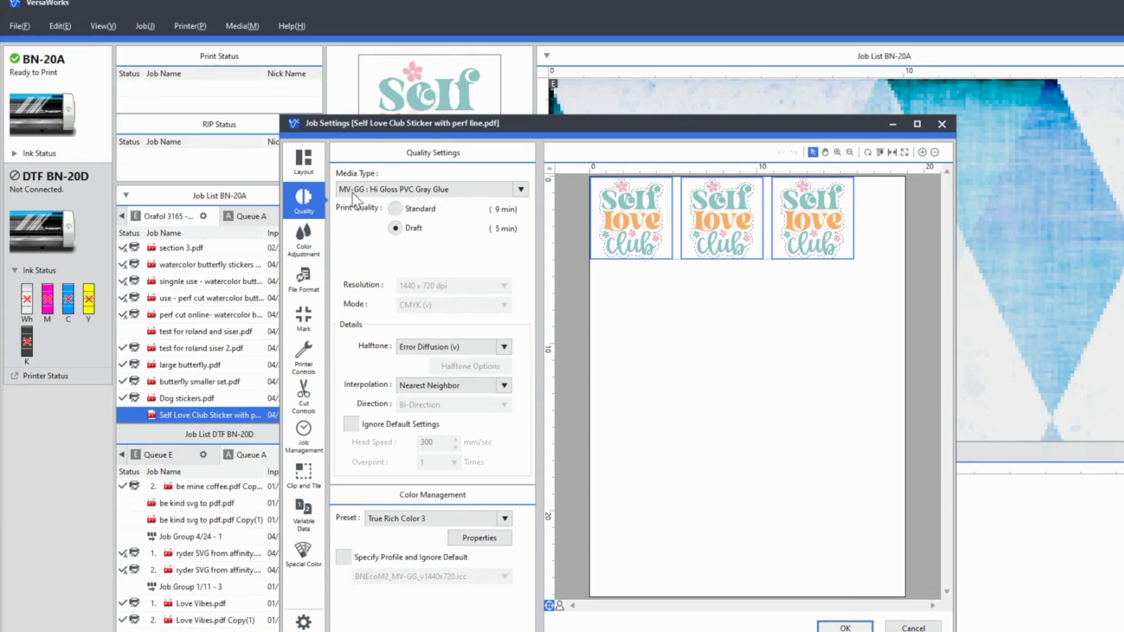
{"action": "left_click", "coordinate": [353, 195]}
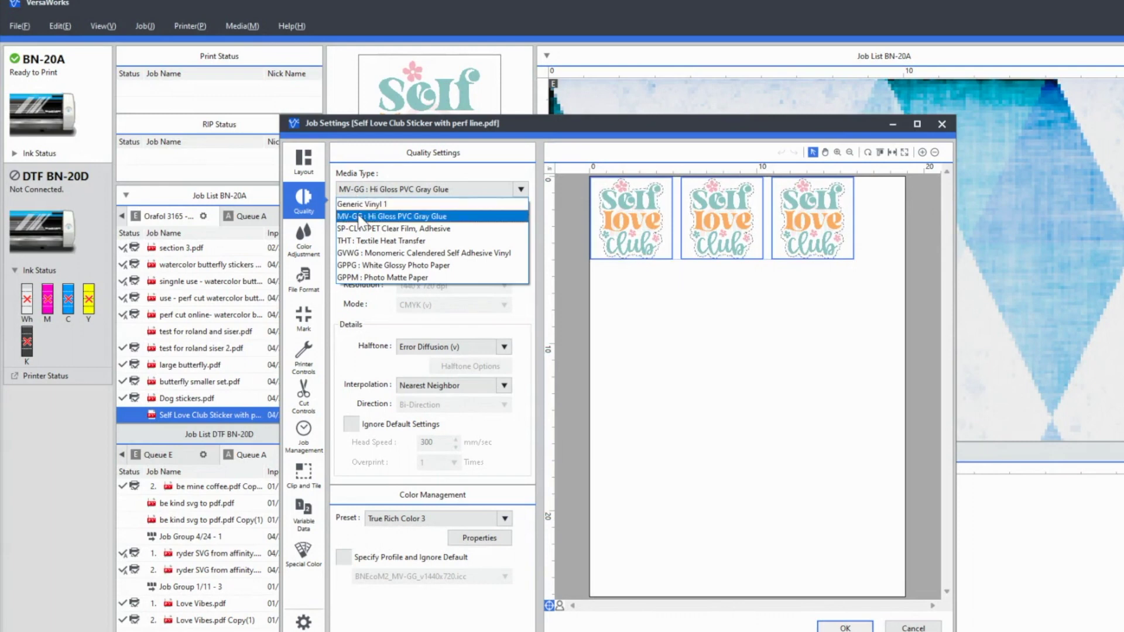
{"action": "left_click", "coordinate": [359, 217]}
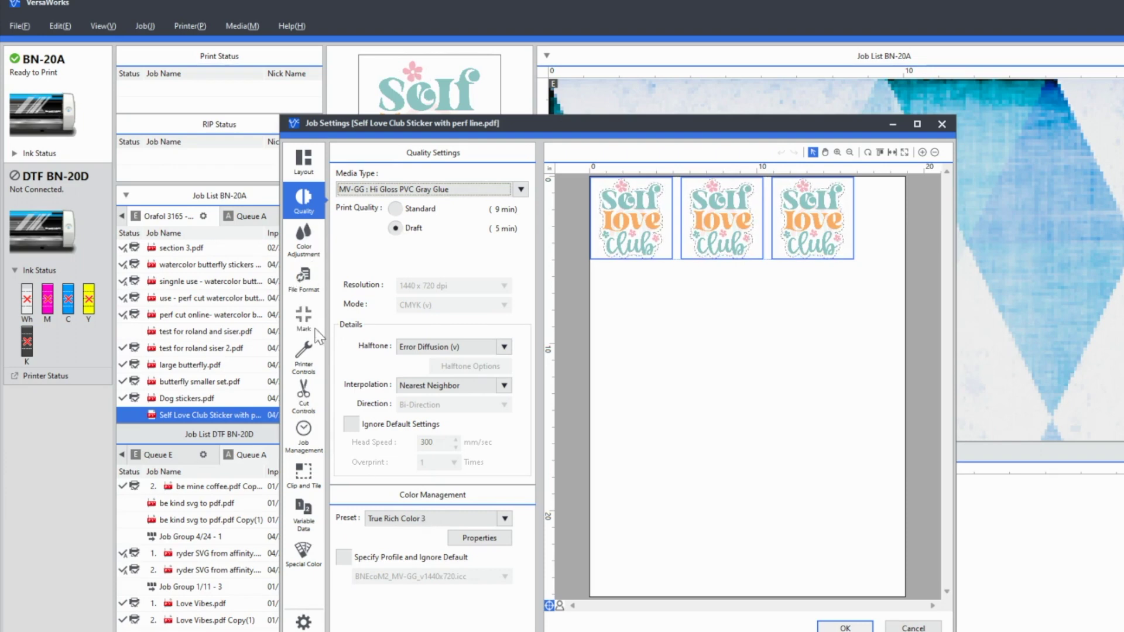
{"action": "left_click", "coordinate": [308, 359]}
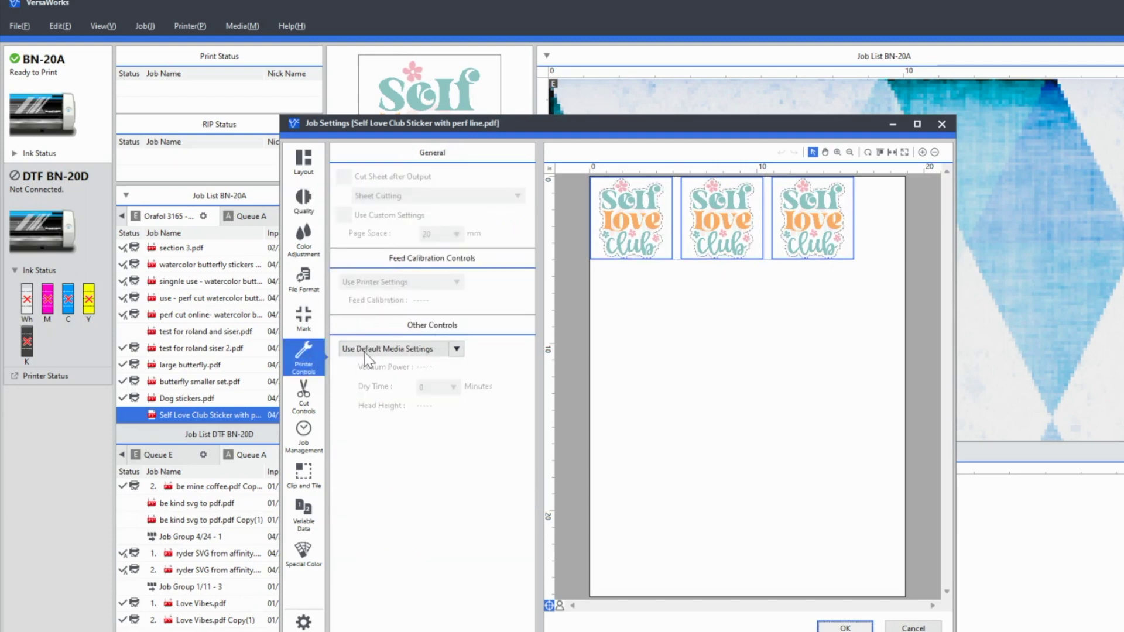
Step: Change Perforation Force from 170 to 200 gf in Cut Controls and apply the job settings
{"action": "left_click", "coordinate": [304, 404]}
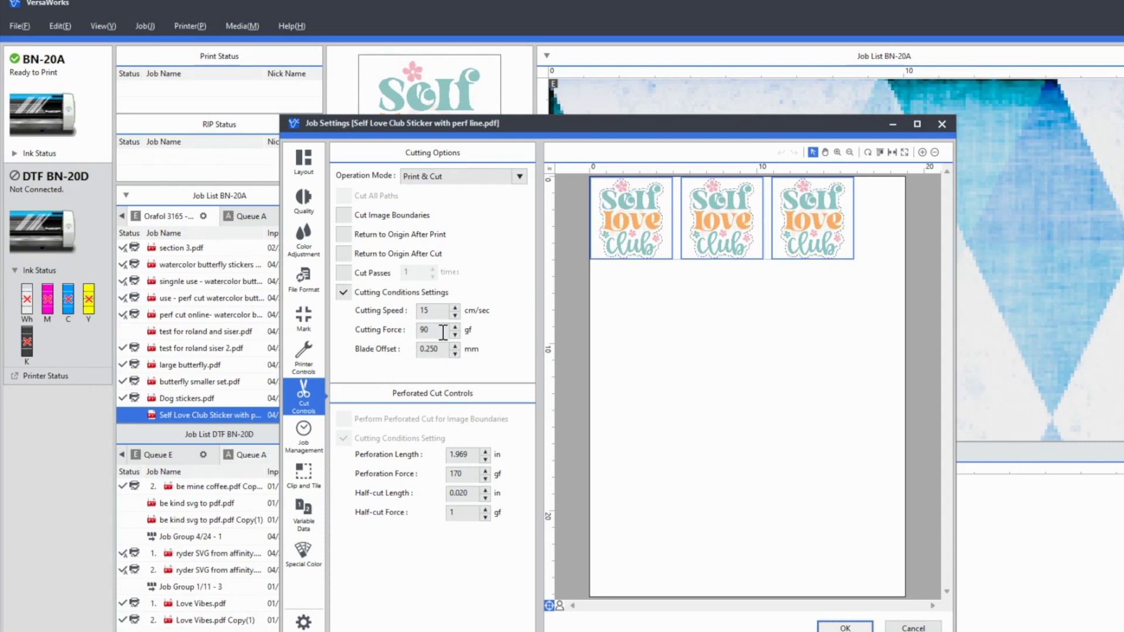
{"action": "double_click", "coordinate": [475, 479]}
{"action": "key", "text": "ctrl+a"}
{"action": "key", "text": "Return"}
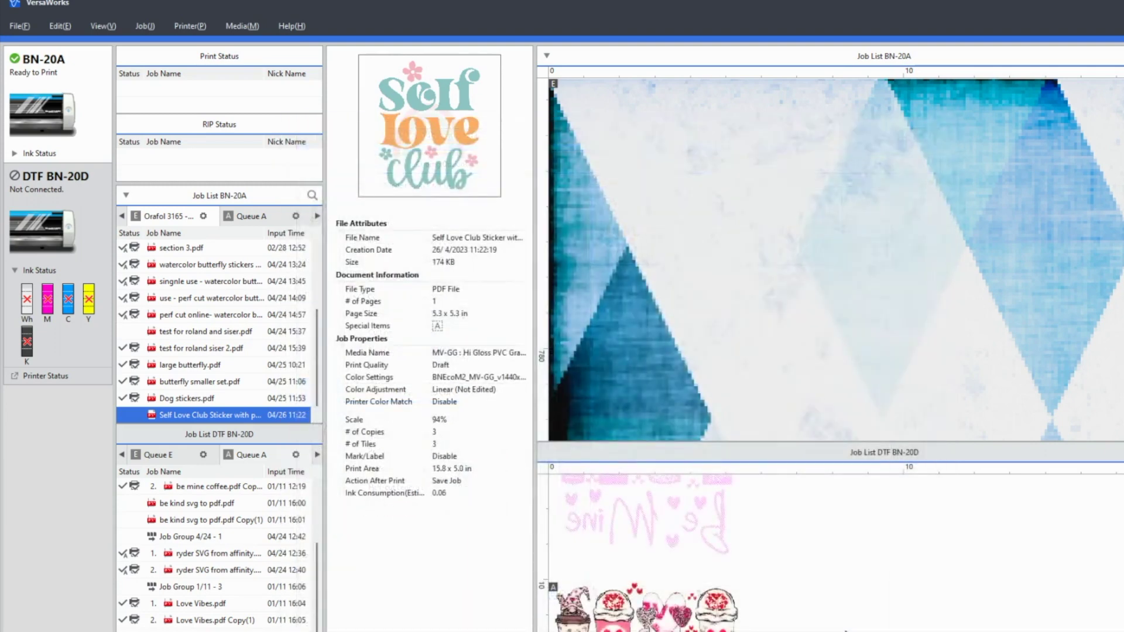
Step: Print the Self Love Club sticker job via the Advanced Print Settings dialog
{"action": "right_click", "coordinate": [256, 417]}
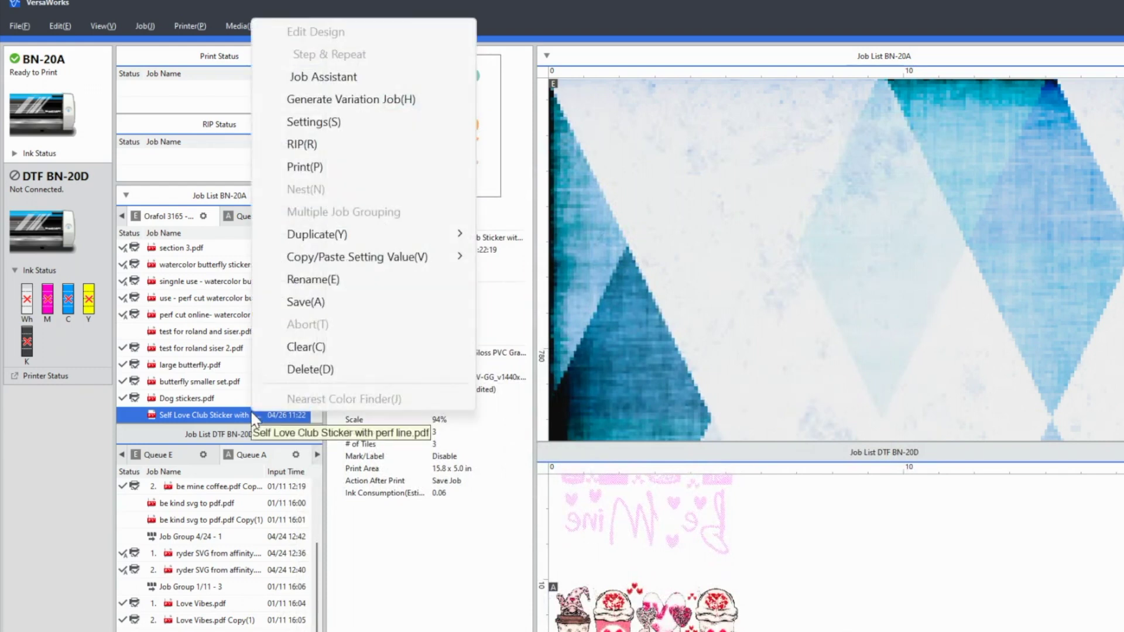
{"action": "left_click", "coordinate": [321, 166]}
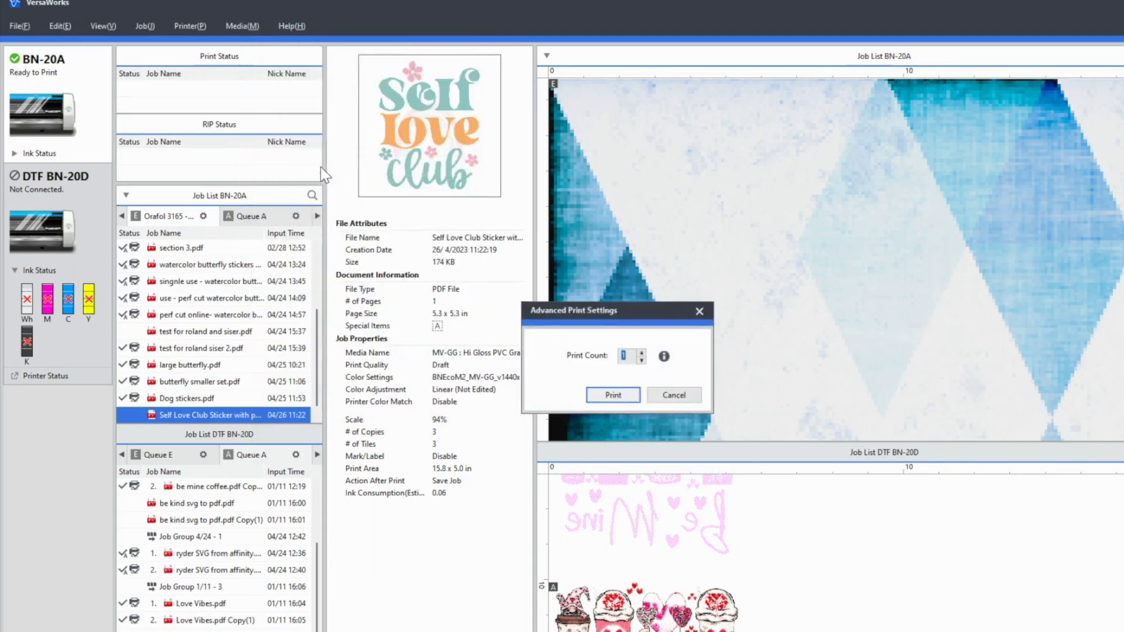
{"action": "left_click", "coordinate": [611, 392]}
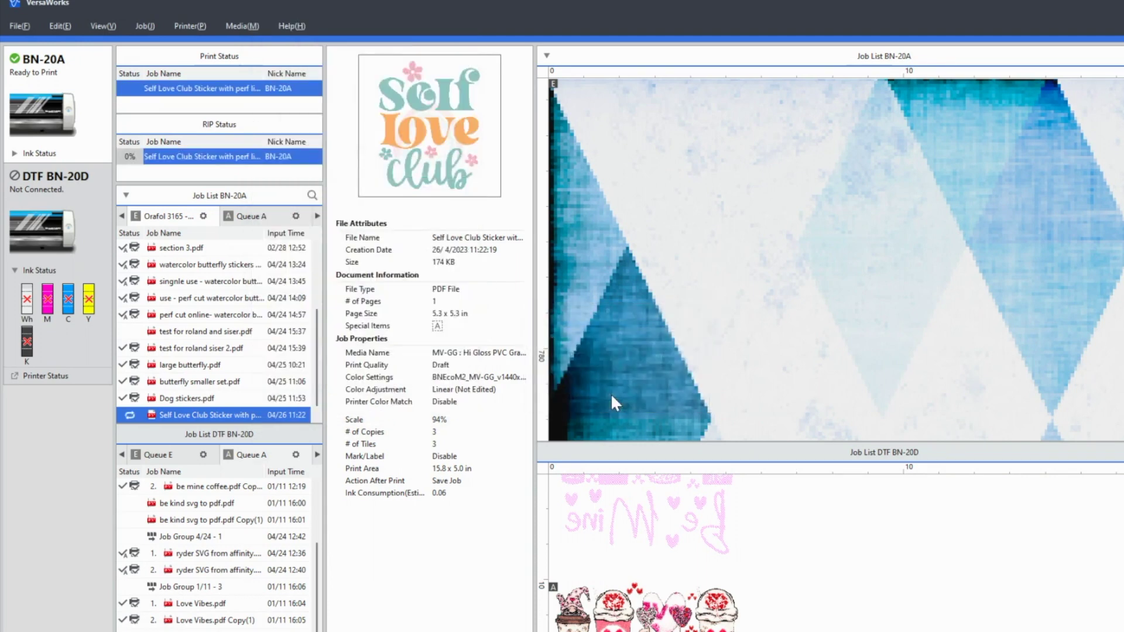